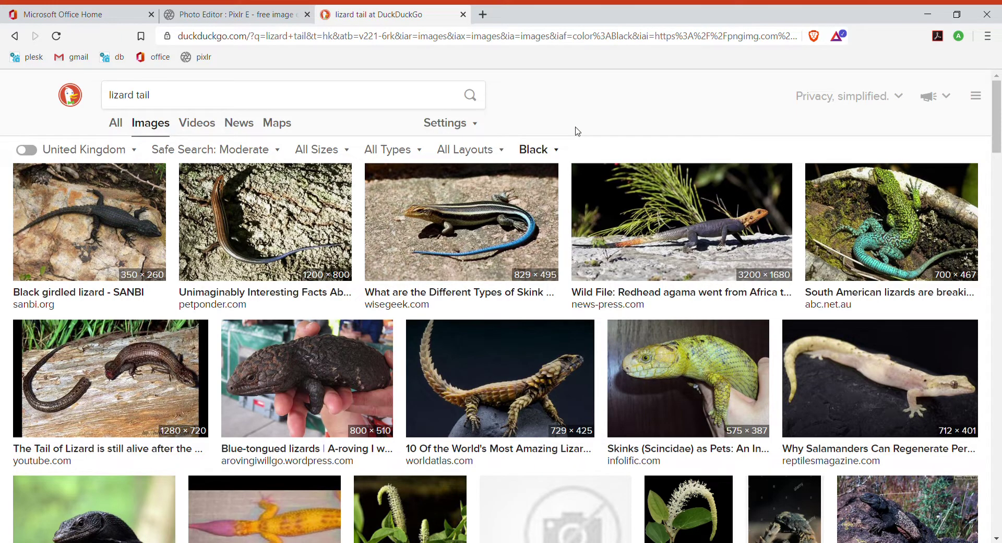
Step: Switch to the Pixlr E editor and create a new 1280 x 720 image named "dog reptile"
{"action": "left_click", "coordinate": [230, 18]}
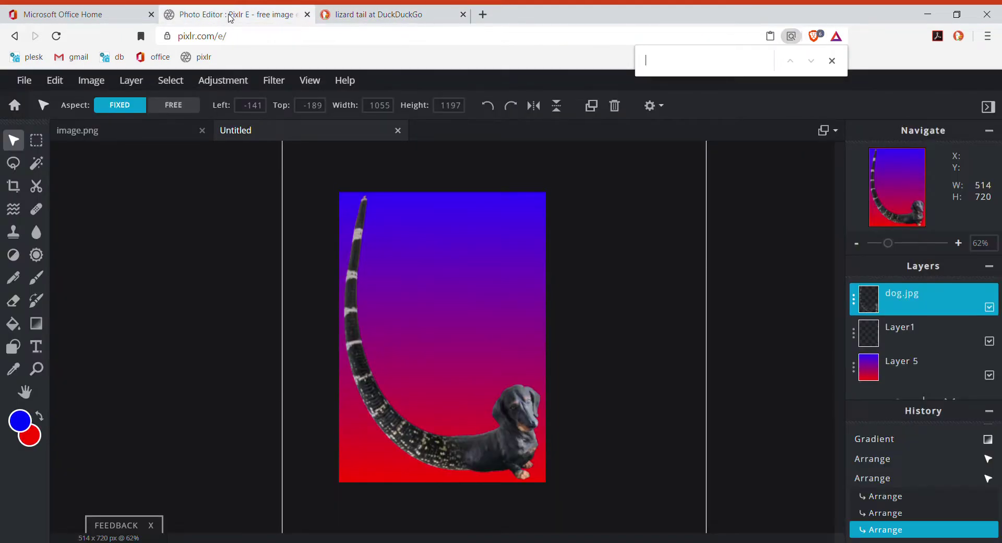
{"action": "left_click", "coordinate": [784, 288]}
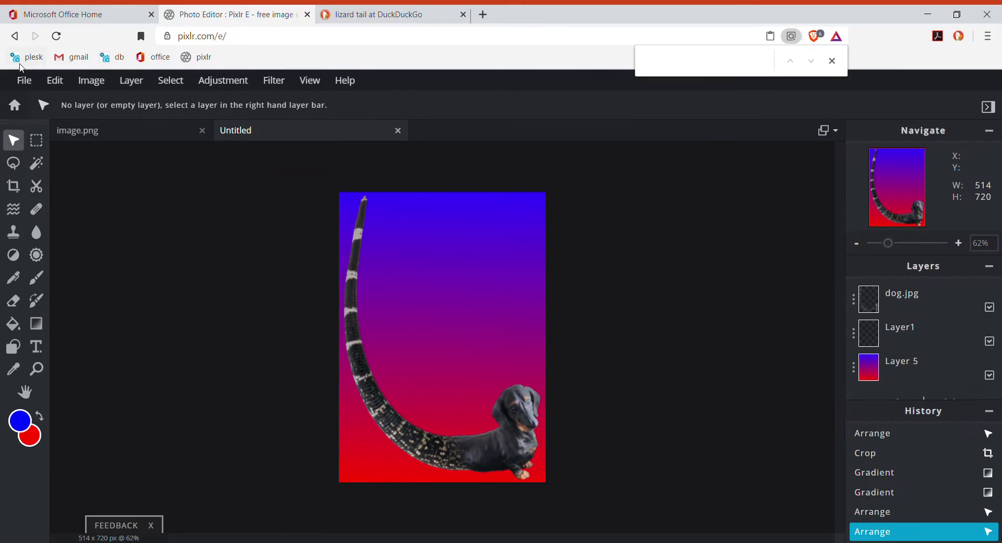
{"action": "left_click", "coordinate": [24, 81]}
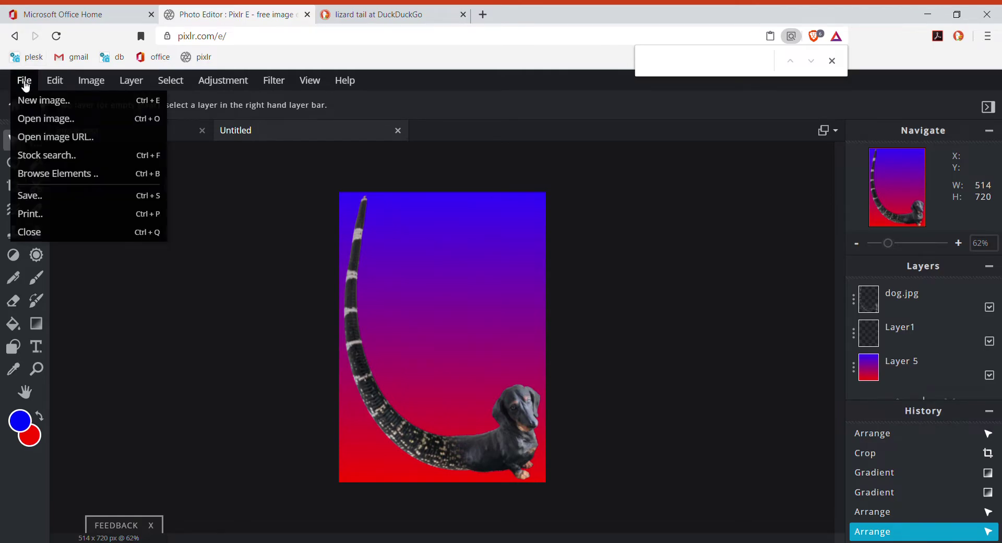
{"action": "left_click", "coordinate": [48, 101]}
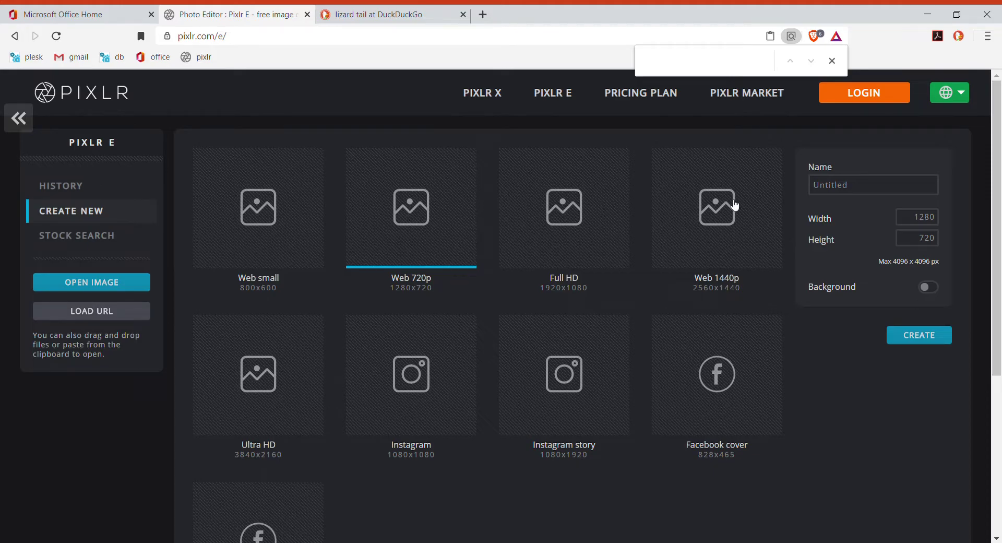
{"action": "left_click", "coordinate": [858, 183]}
{"action": "double_click", "coordinate": [857, 185]}
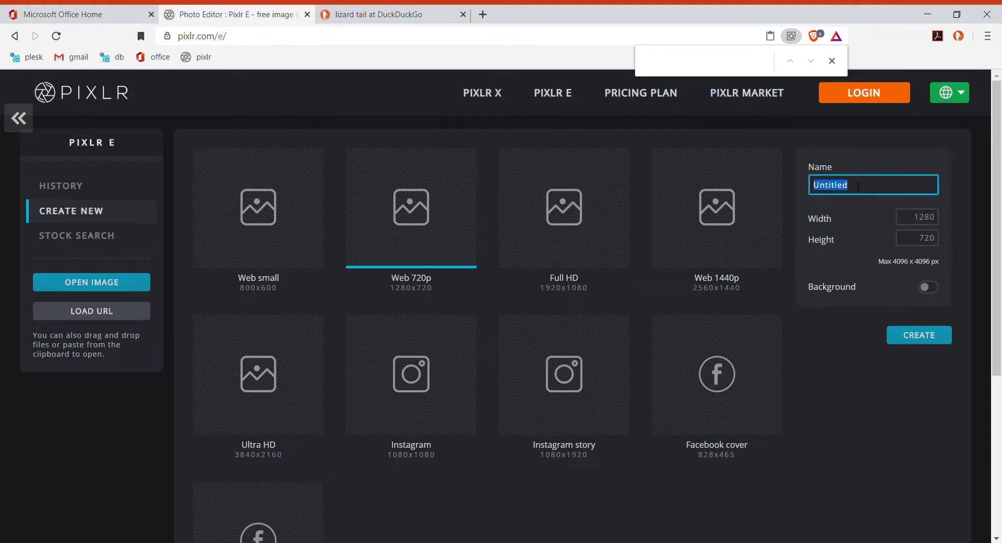
{"action": "type", "text": "dog reptile"}
{"action": "left_click", "coordinate": [927, 342]}
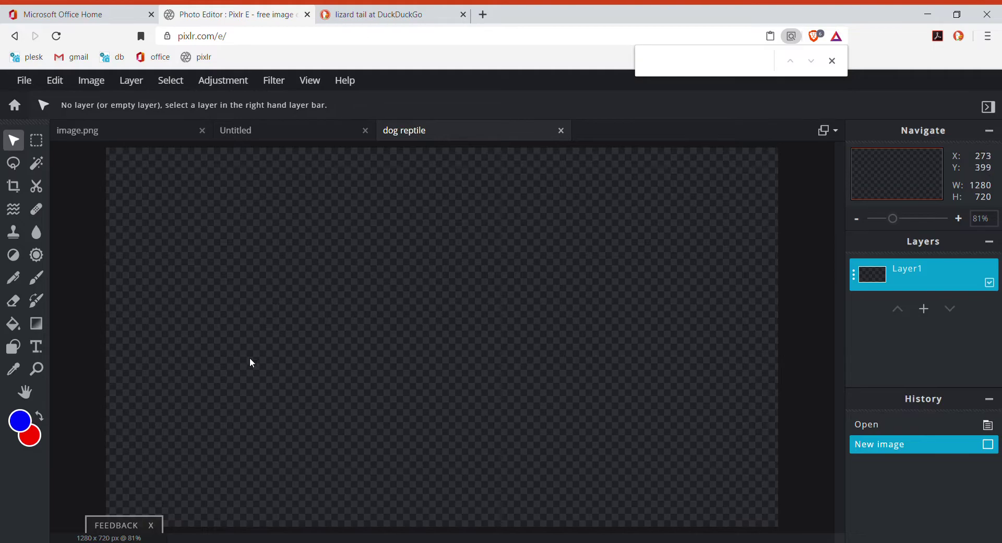
Step: Set both colours to white (#FFFFFF) and cover the whole canvas with a filled rectangle
{"action": "left_click", "coordinate": [13, 346]}
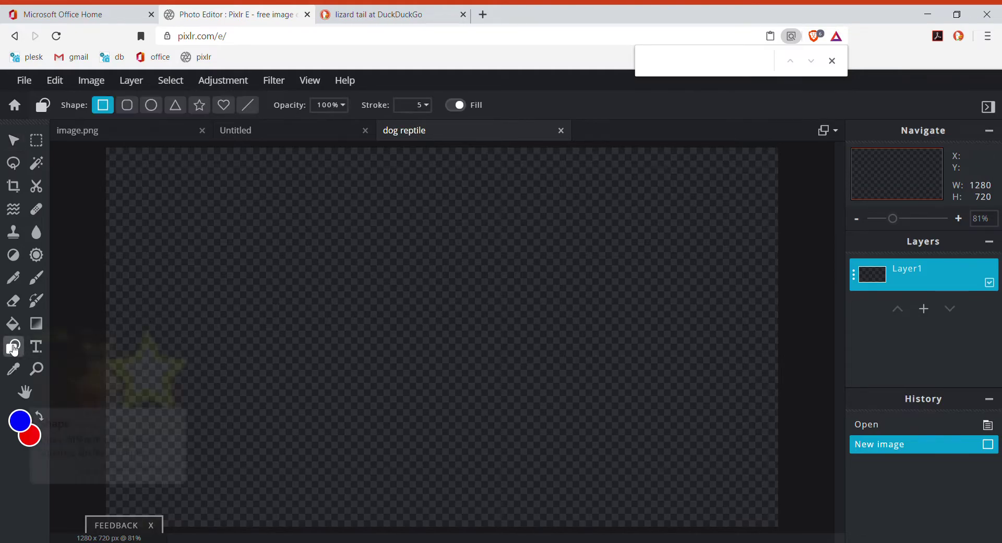
{"action": "left_click", "coordinate": [23, 429]}
{"action": "left_click_drag", "start_coordinate": [92, 249], "coordinate": [58, 212]}
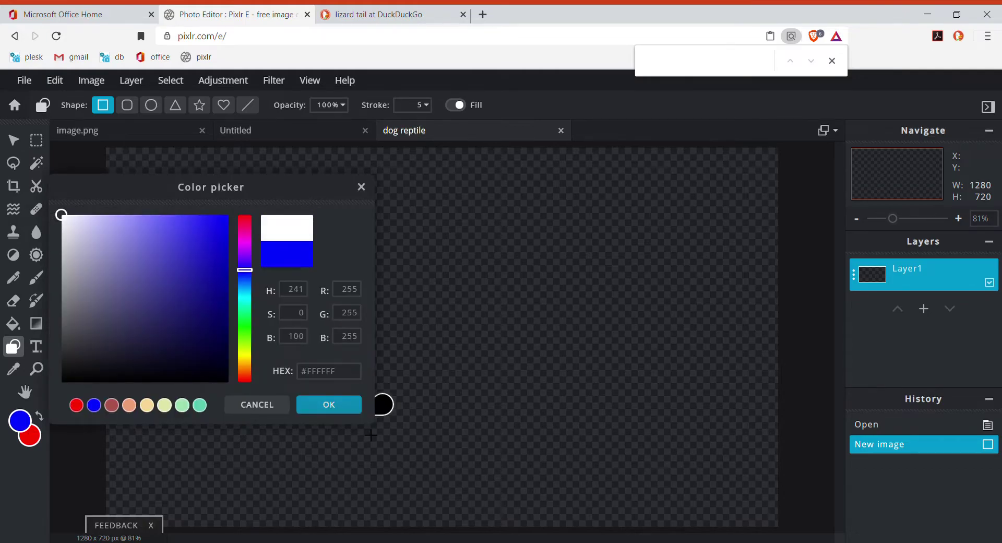
{"action": "left_click", "coordinate": [329, 407]}
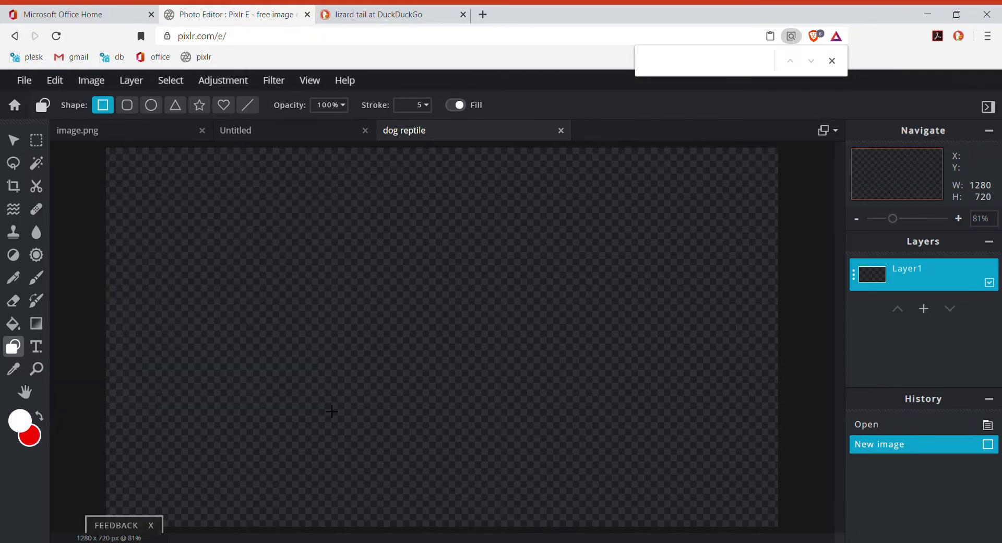
{"action": "left_click", "coordinate": [37, 440]}
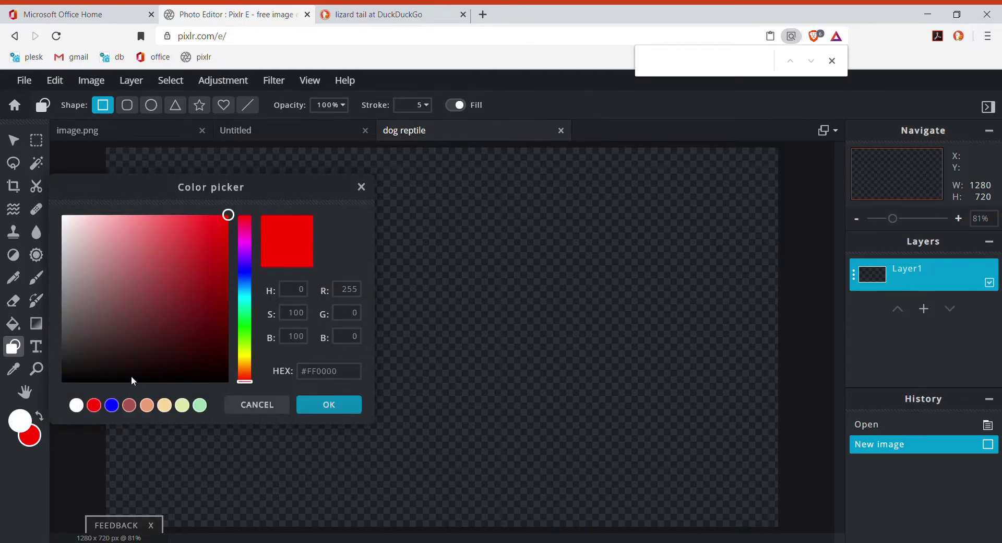
{"action": "left_click", "coordinate": [61, 215]}
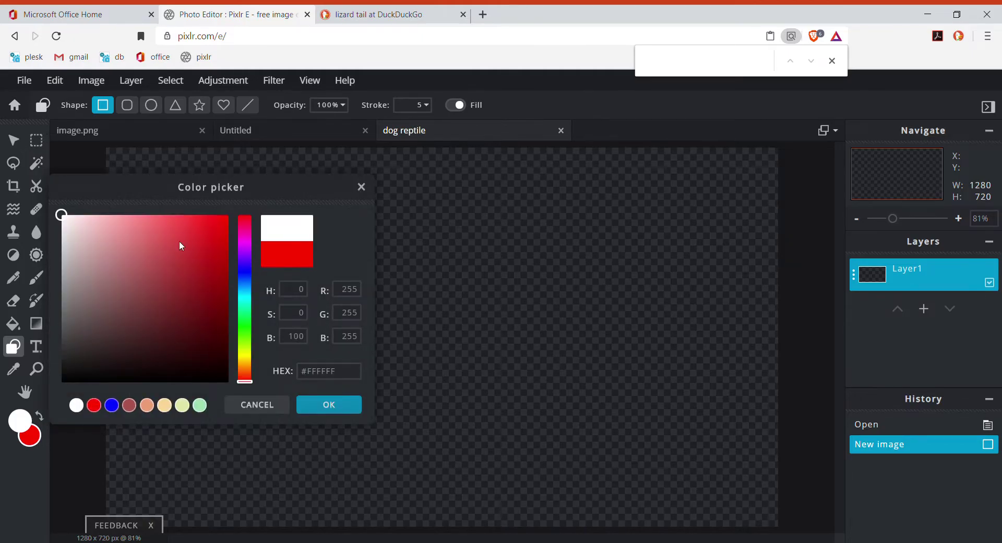
{"action": "left_click", "coordinate": [328, 405]}
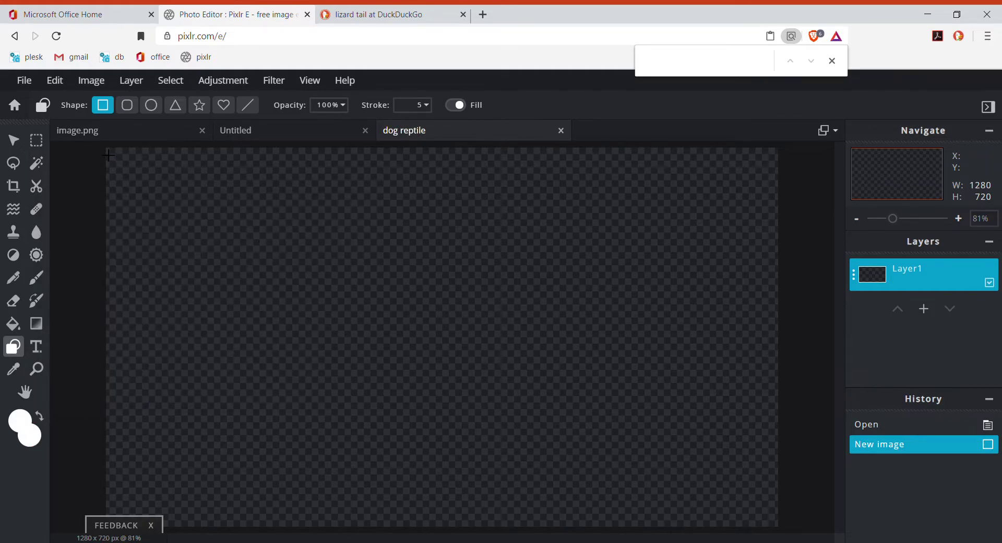
{"action": "left_click_drag", "start_coordinate": [108, 155], "coordinate": [791, 534]}
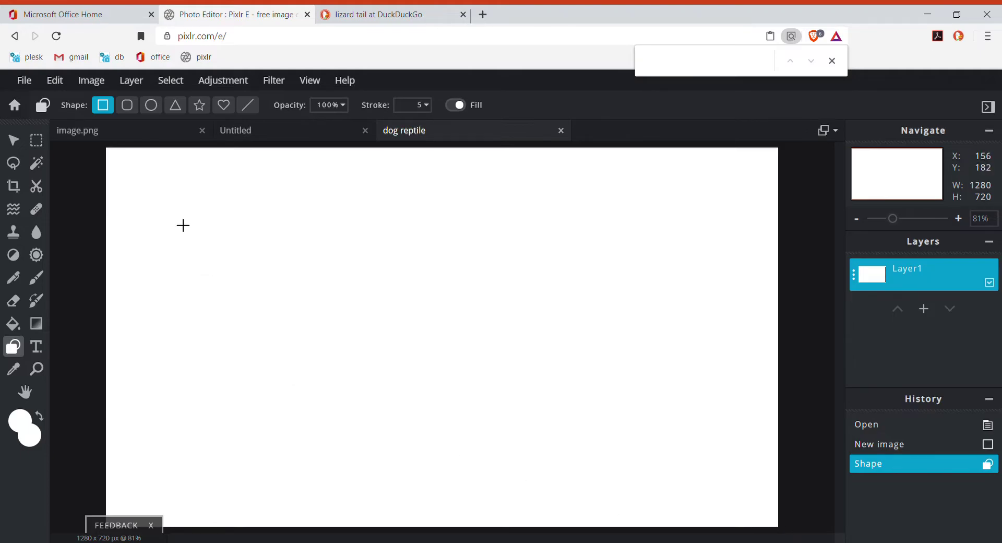
Step: Add the image dog.jpg as a new layer above the white background
{"action": "left_click", "coordinate": [146, 86]}
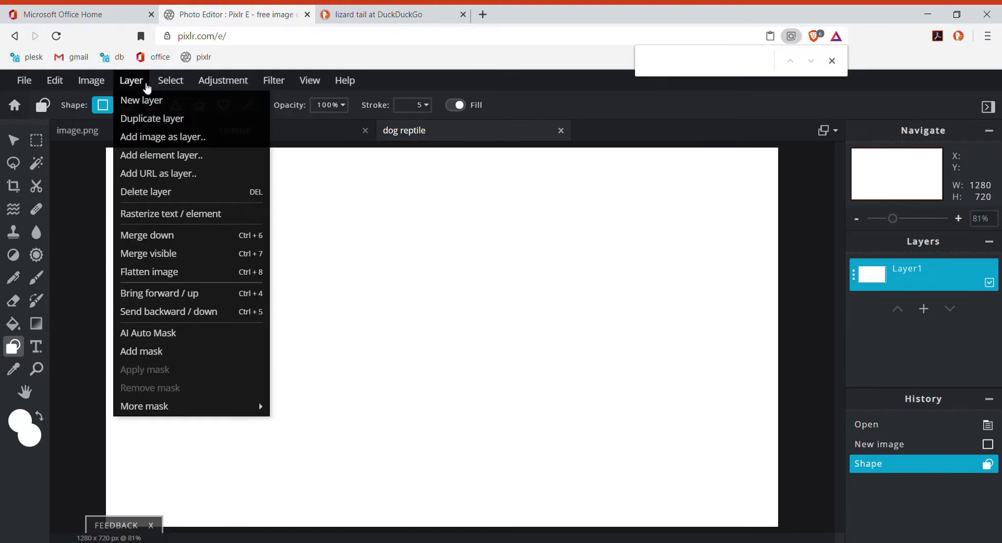
{"action": "left_click", "coordinate": [166, 139]}
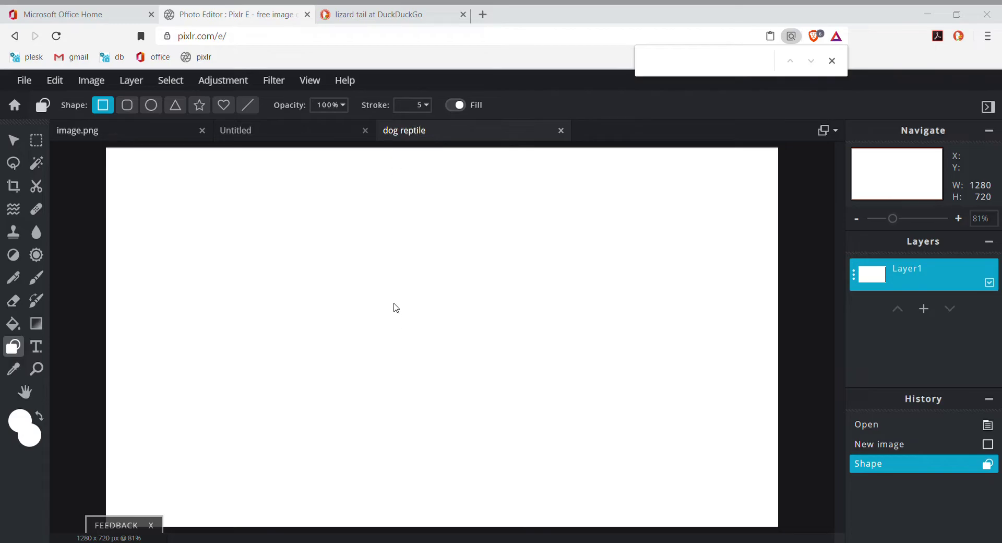
{"action": "key", "text": "ctrl+v"}
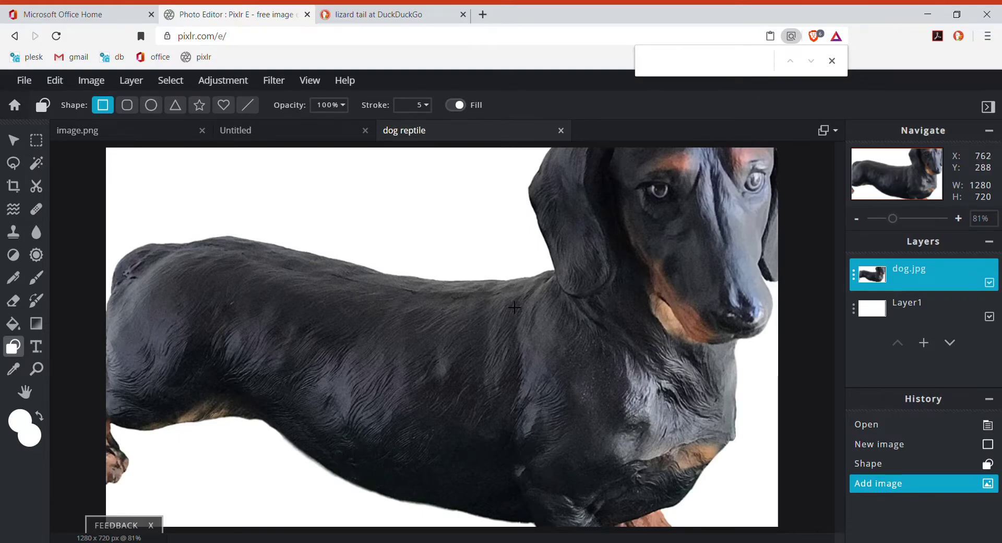
Step: Scale the dog.jpg layer down to about 382 x 269 px and place it in the canvas's lower-right corner
{"action": "scroll", "coordinate": [514, 307], "scroll_direction": "down", "scroll_amount": 3}
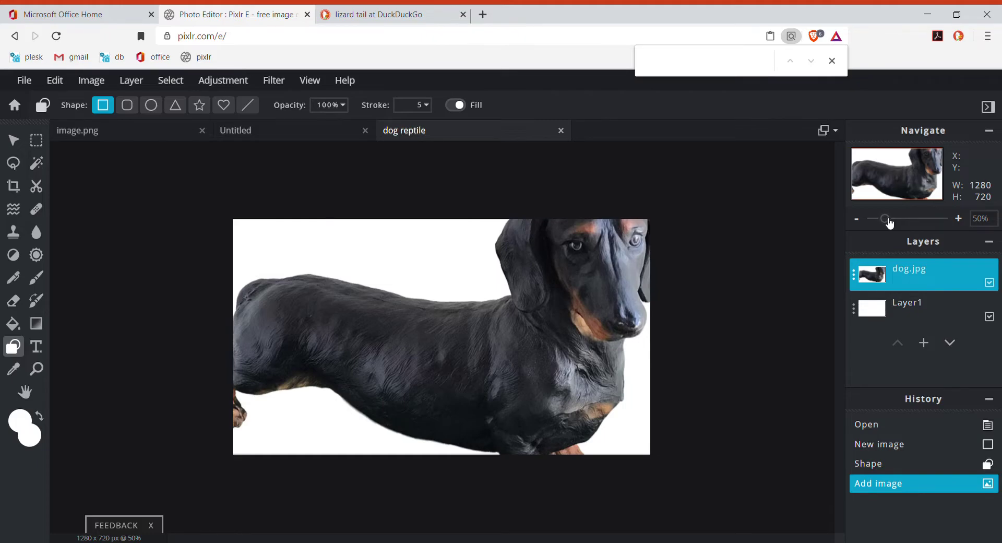
{"action": "left_click_drag", "start_coordinate": [887, 224], "coordinate": [884, 225]}
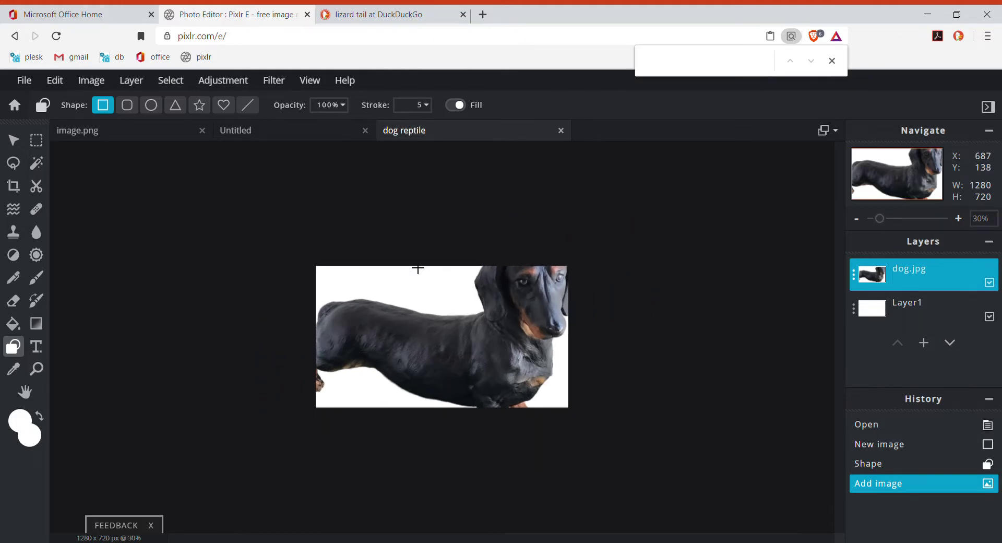
{"action": "left_click", "coordinate": [20, 148]}
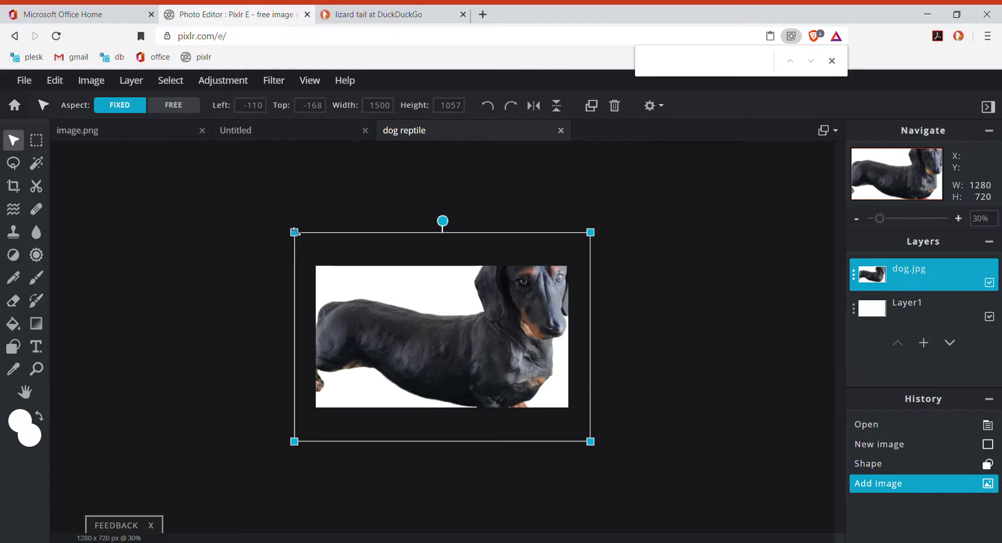
{"action": "left_click_drag", "start_coordinate": [295, 232], "coordinate": [457, 290]}
{"action": "left_click_drag", "start_coordinate": [557, 395], "coordinate": [532, 357]}
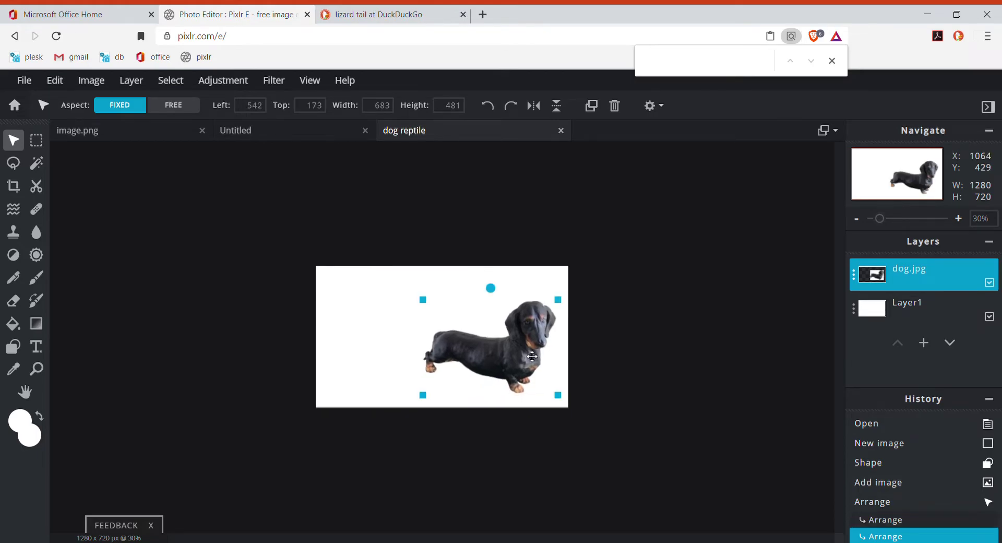
{"action": "left_click_drag", "start_coordinate": [423, 300], "coordinate": [482, 342]}
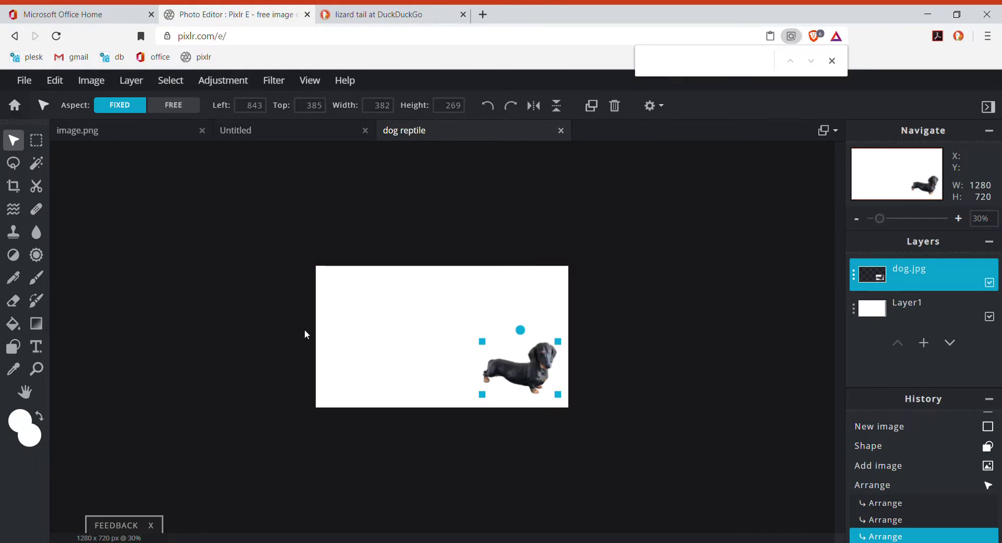
Step: Hide Layer1, the white background layer
{"action": "double_click", "coordinate": [921, 314]}
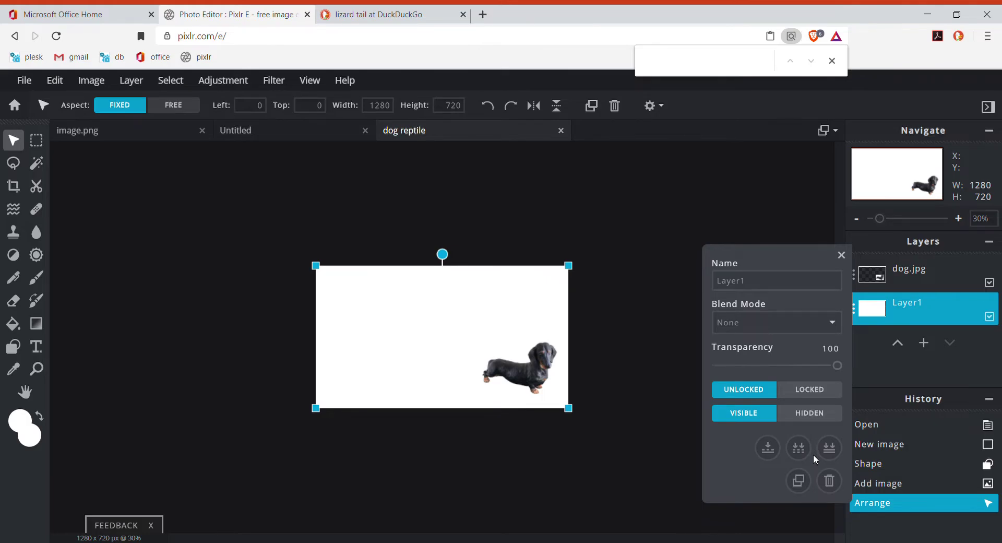
{"action": "left_click", "coordinate": [801, 416]}
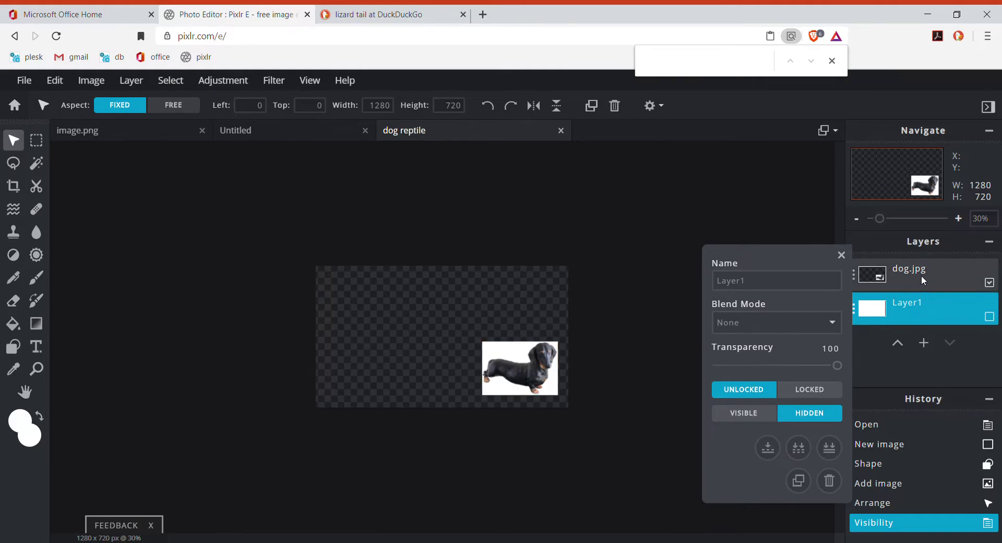
{"action": "left_click", "coordinate": [840, 256]}
Step: On the dog.jpg layer, select the white area around the dog using the Wand tool with tolerance 1
{"action": "left_click", "coordinate": [894, 280]}
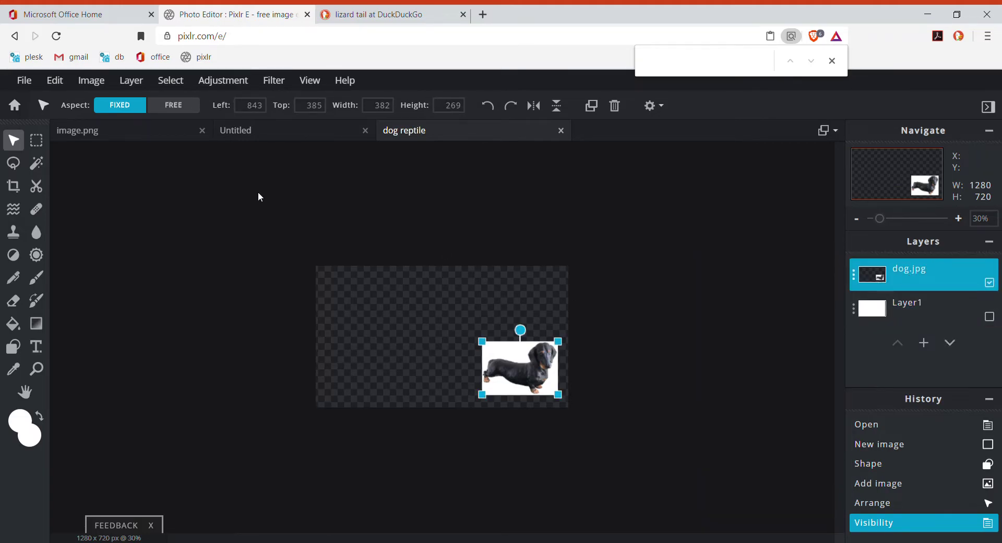
{"action": "left_click", "coordinate": [39, 162]}
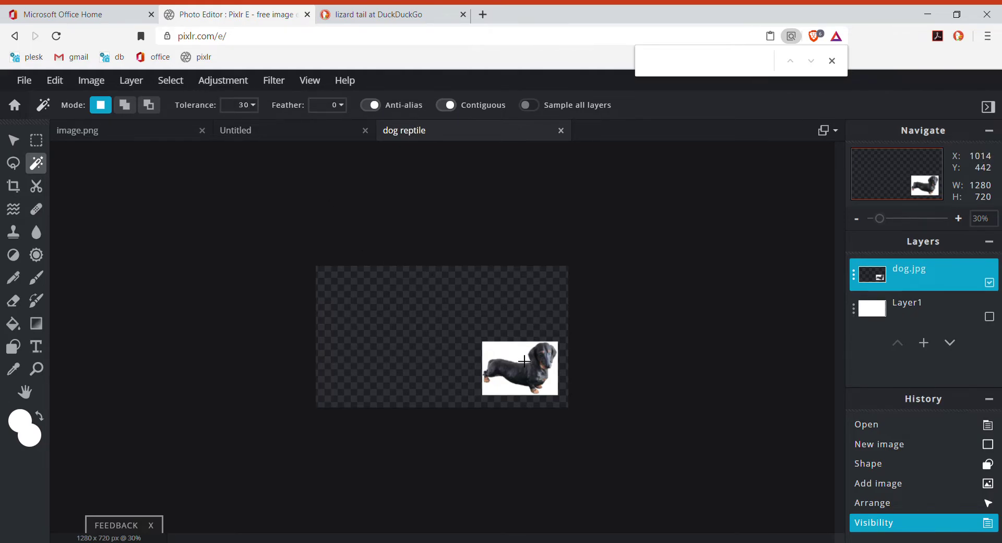
{"action": "left_click", "coordinate": [247, 105]}
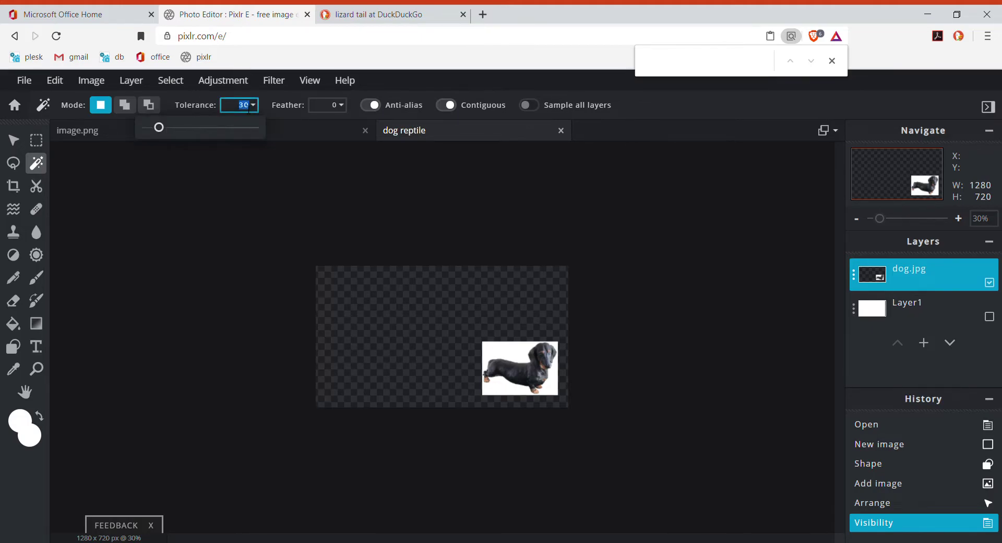
{"action": "type", "text": "1"}
{"action": "left_click", "coordinate": [526, 352]}
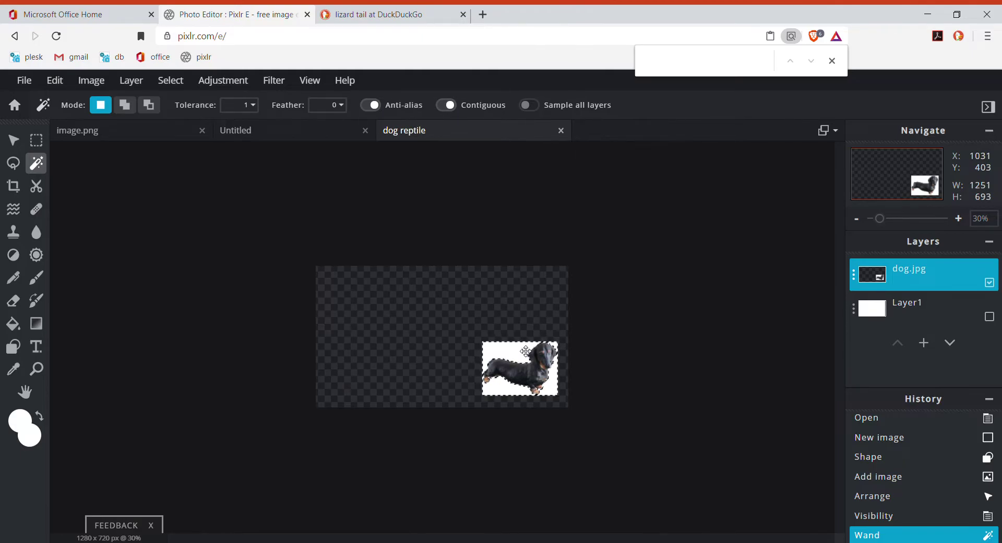
Step: Clear the selected white area around the dog, deselect, and inspect the cutout edges up close
{"action": "key", "text": "Delete"}
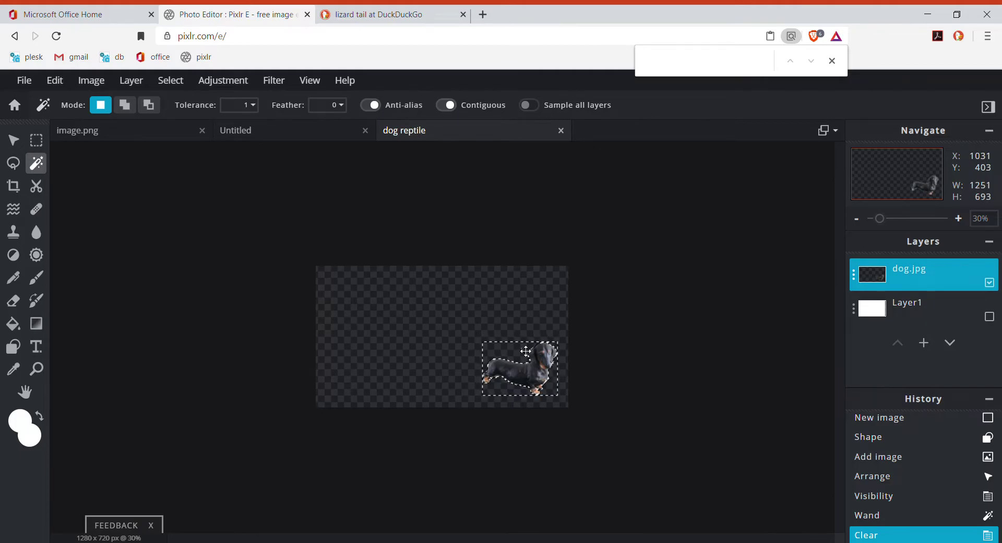
{"action": "key", "text": "alt"}
{"action": "key", "text": "ctrl+d"}
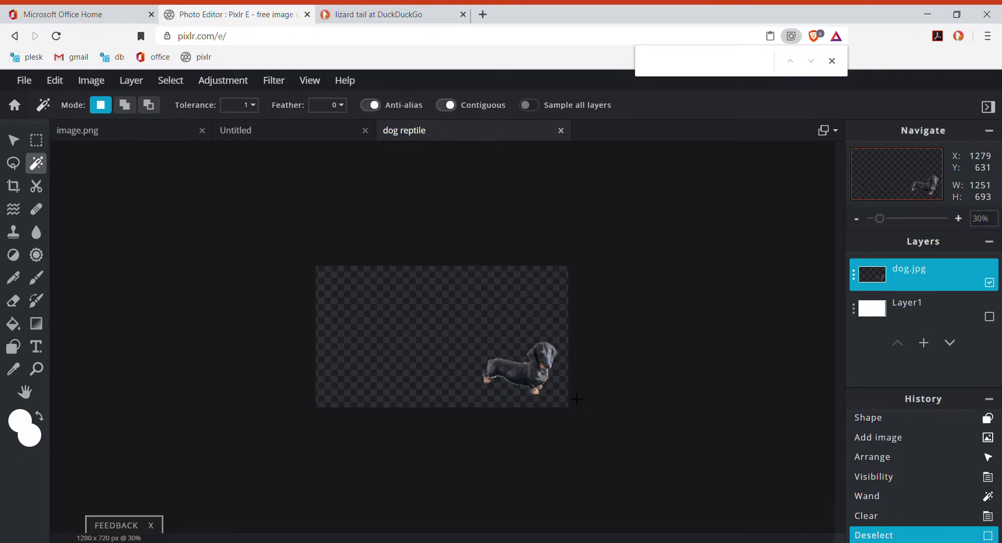
{"action": "key", "text": "alt"}
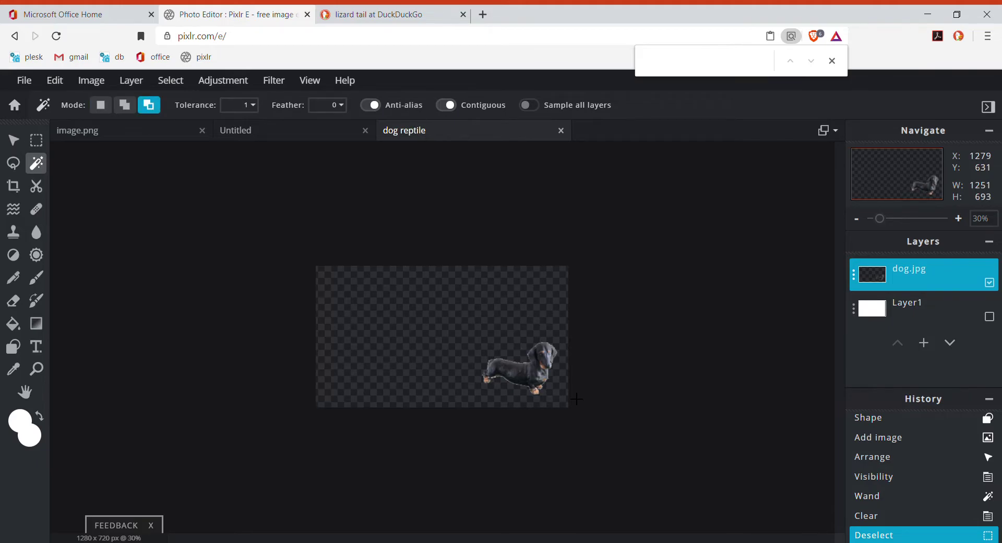
{"action": "scroll", "coordinate": [576, 398], "scroll_direction": "up", "scroll_amount": 4}
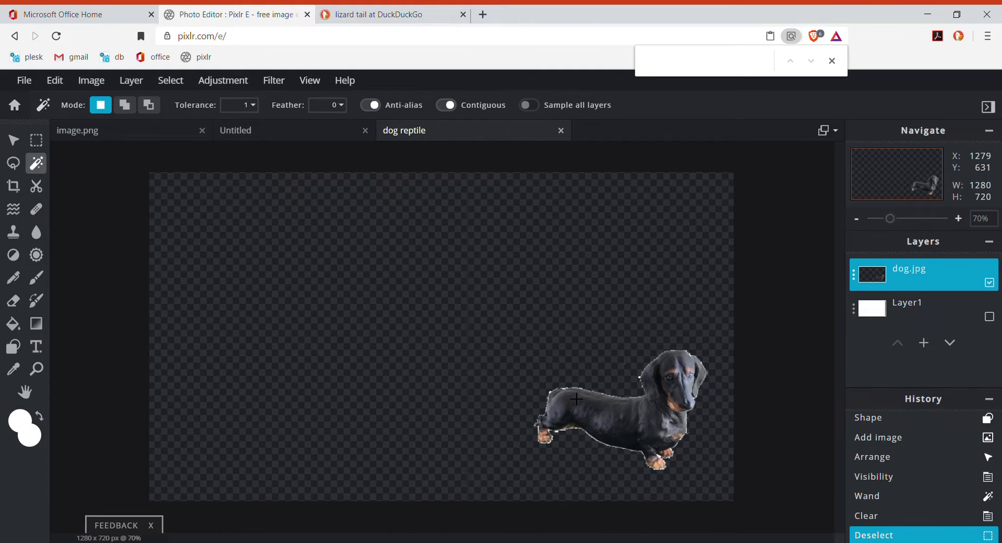
{"action": "key", "text": "alt"}
Step: Undo the deselection and the clearing of the white area around the dog
{"action": "key", "text": "ctrl+z"}
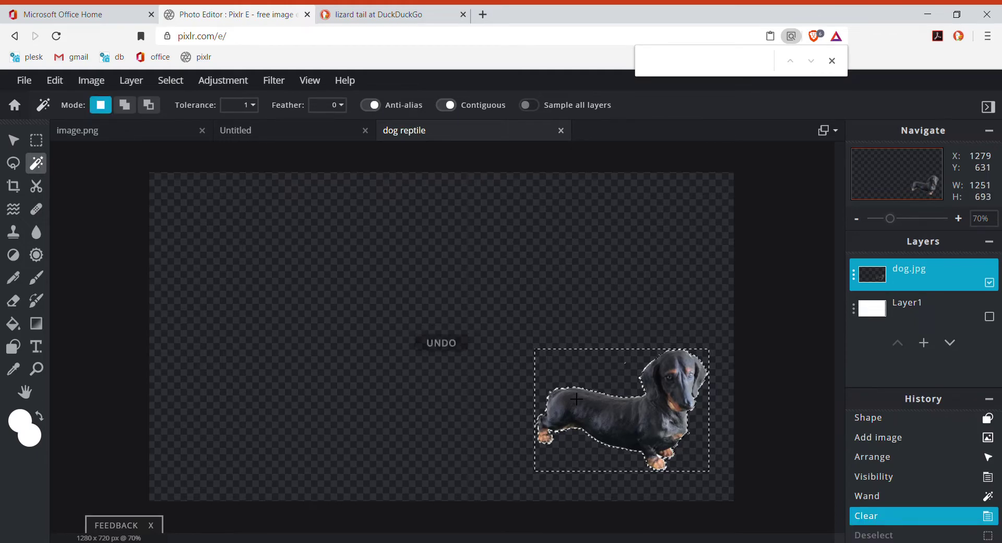
{"action": "key", "text": "alt"}
{"action": "key", "text": "ctrl+z"}
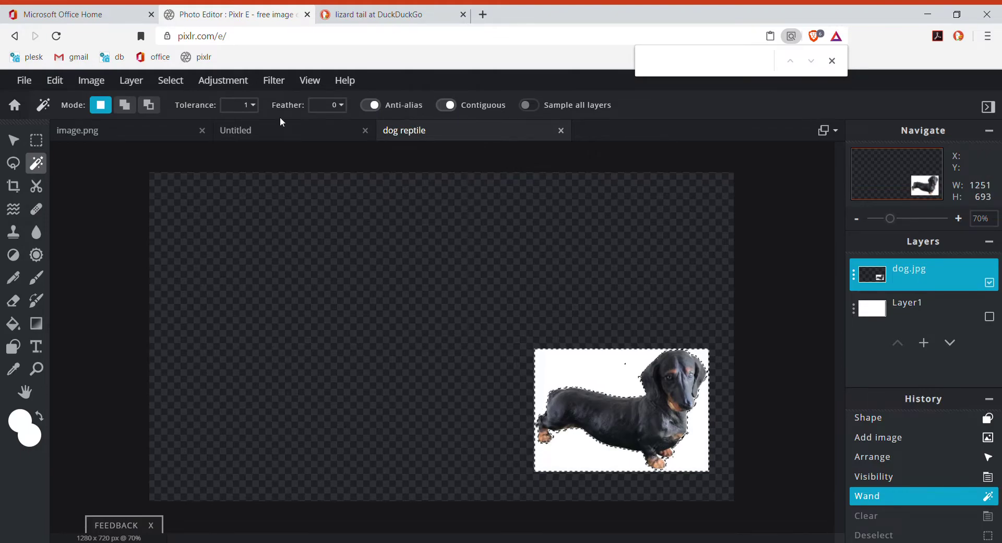
Step: Set the Wand tolerance to 30 and reselect the white area around the dog on the dog.jpg layer
{"action": "left_click", "coordinate": [247, 107]}
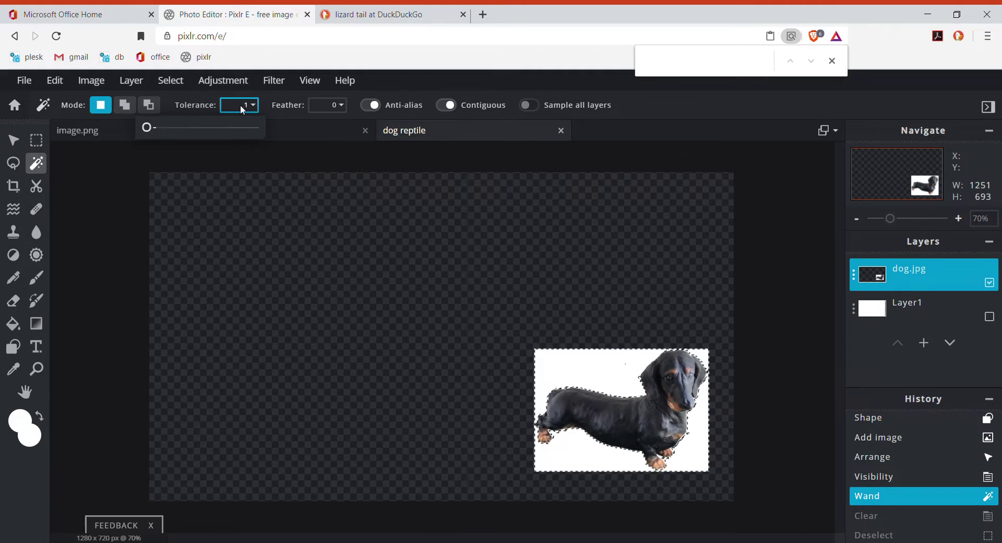
{"action": "left_click", "coordinate": [223, 80]}
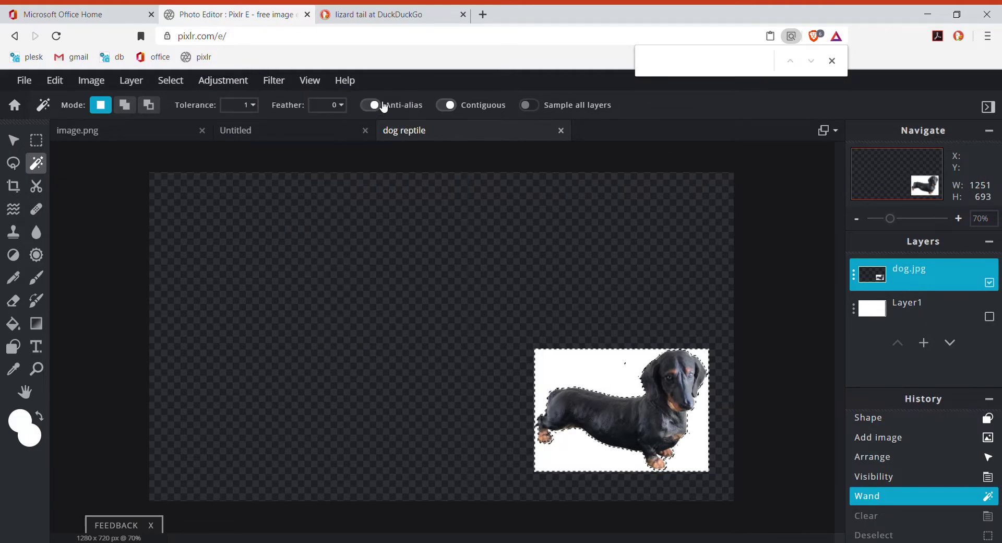
{"action": "left_click", "coordinate": [245, 110]}
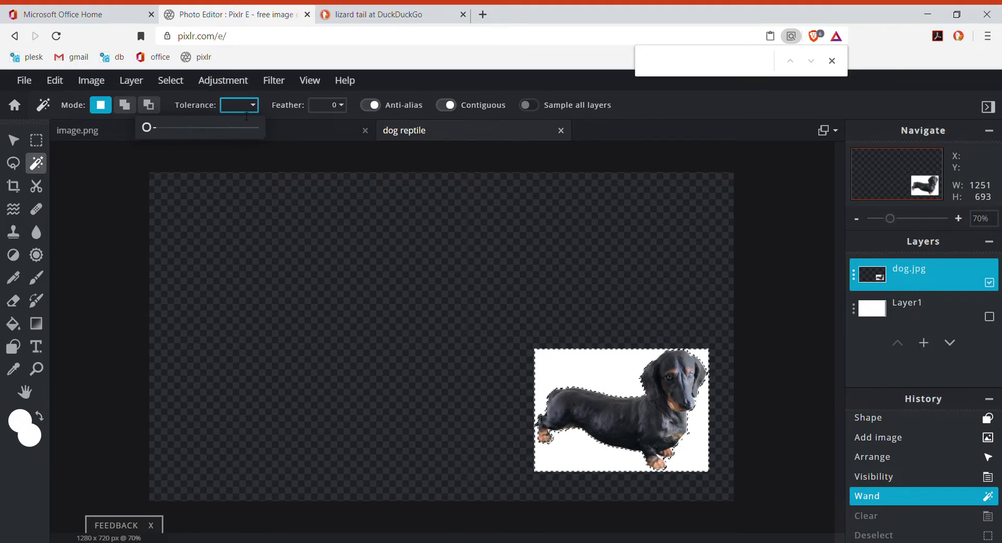
{"action": "type", "text": "30"}
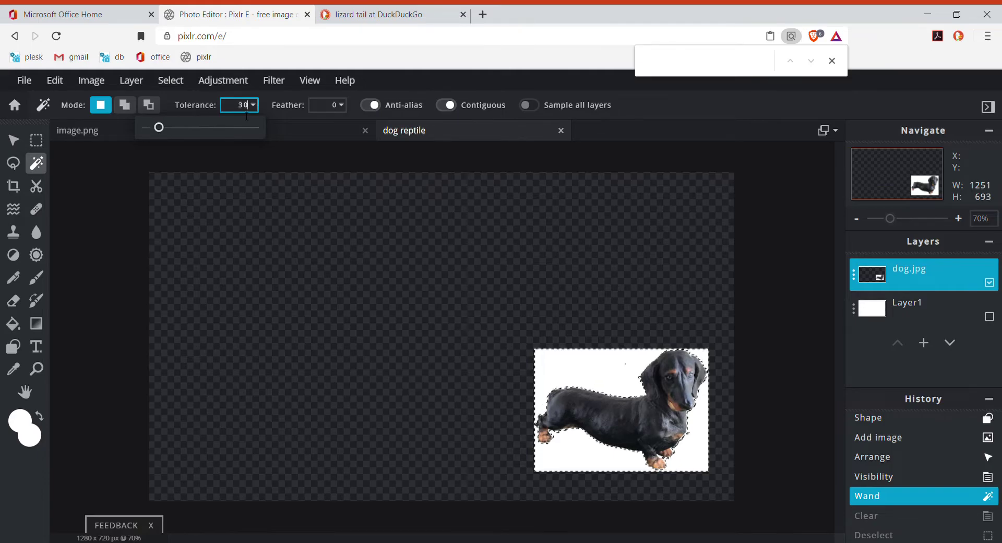
{"action": "key", "text": "Return"}
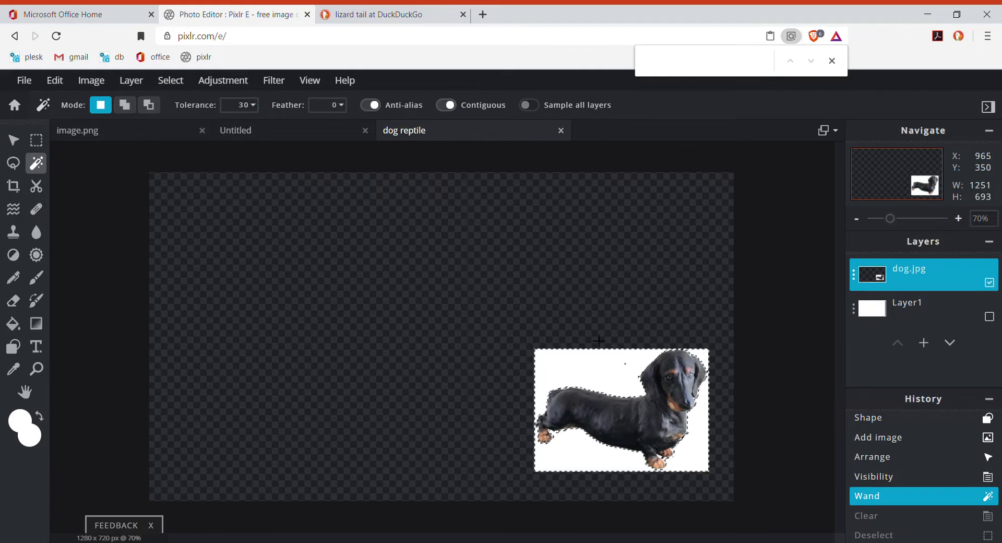
{"action": "left_click", "coordinate": [601, 360]}
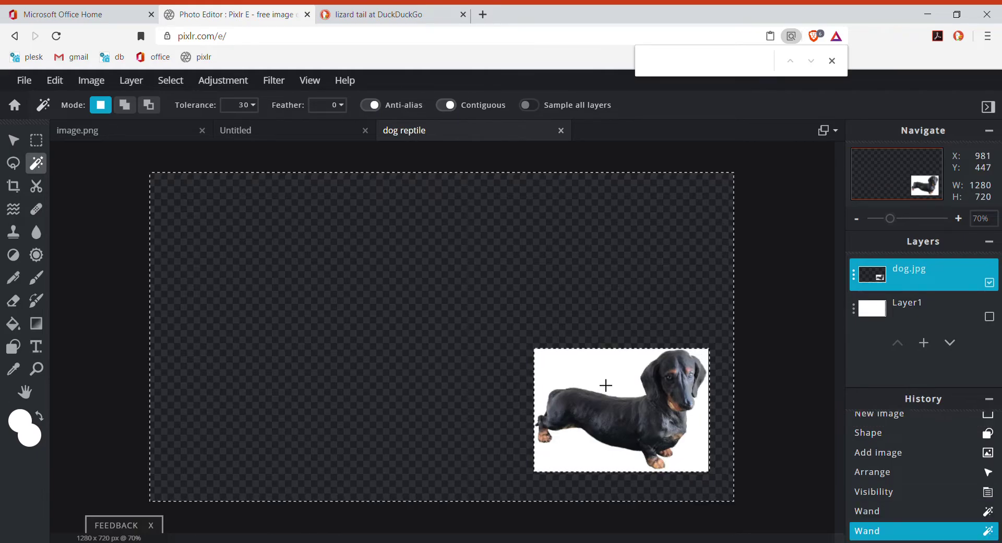
{"action": "left_click", "coordinate": [606, 384]}
Step: Clear the selected white area around the dog and remove the selection
{"action": "key", "text": "Delete"}
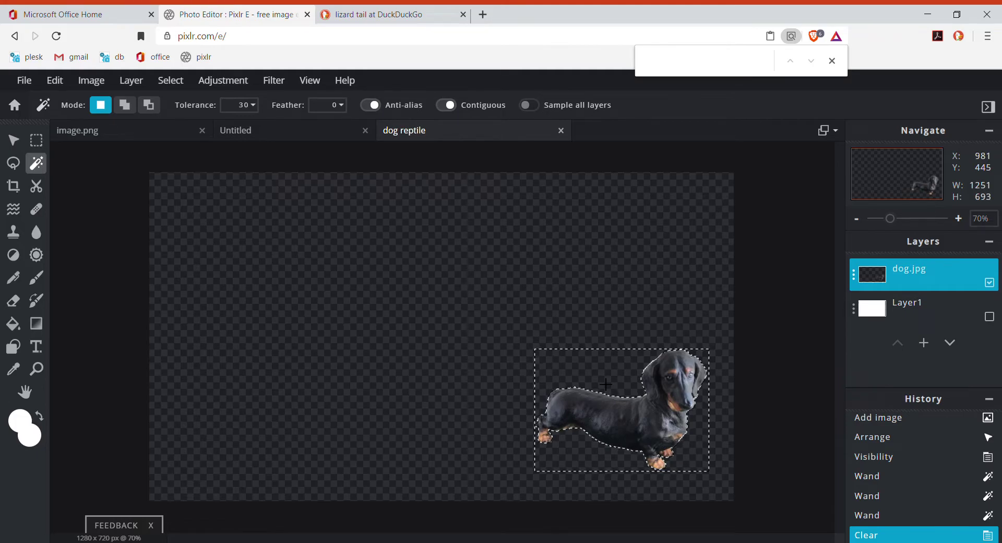
{"action": "key", "text": "alt"}
{"action": "key", "text": "ctrl+d"}
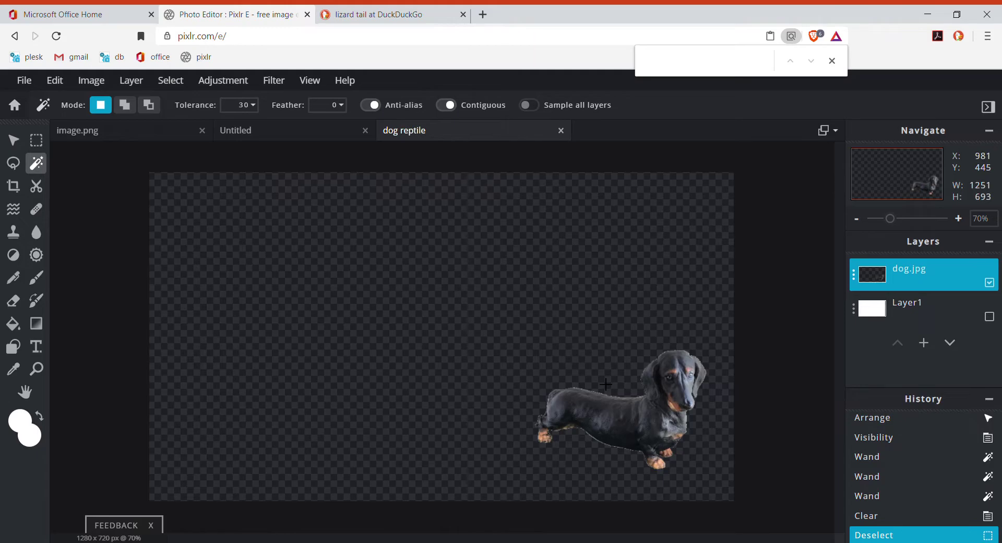
Step: Add lizard.png to the composition as a new image layer
{"action": "left_click", "coordinate": [131, 80]}
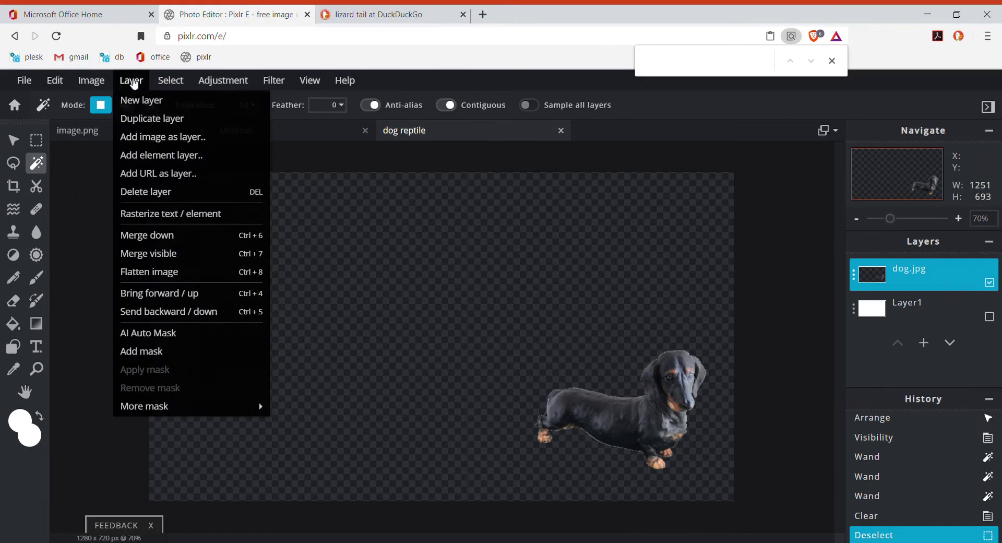
{"action": "left_click", "coordinate": [151, 139]}
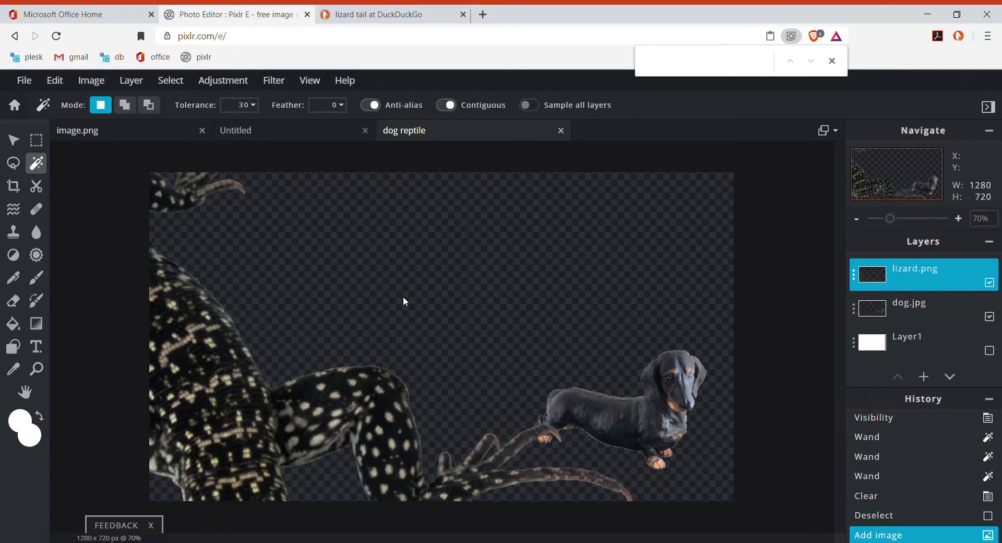
{"action": "key", "text": "alt"}
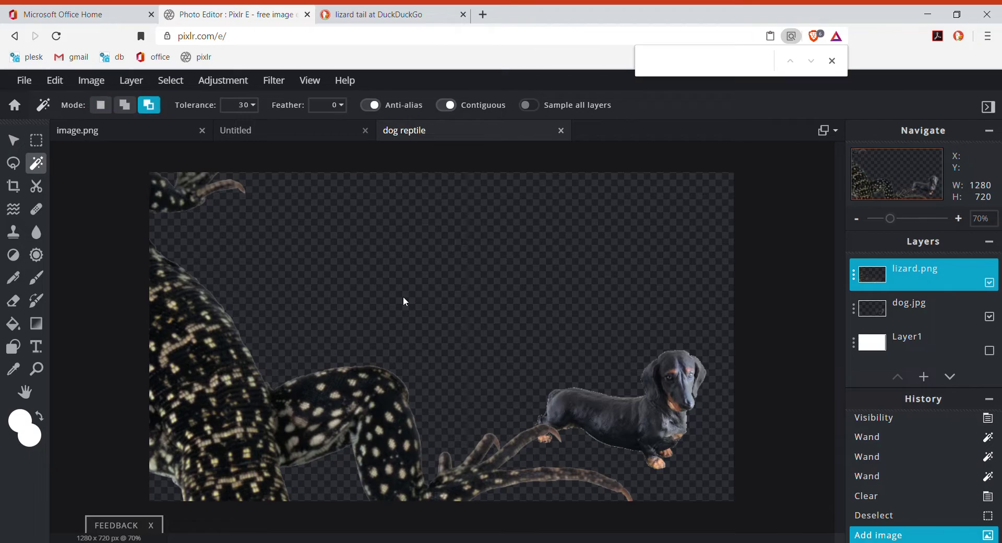
Step: Scale the lizard down to about 1065 x 698 px and move it toward the canvas's upper-left corner
{"action": "scroll", "coordinate": [403, 296], "scroll_direction": "down", "scroll_amount": 3}
{"action": "scroll", "coordinate": [402, 296], "scroll_direction": "down", "scroll_amount": 2}
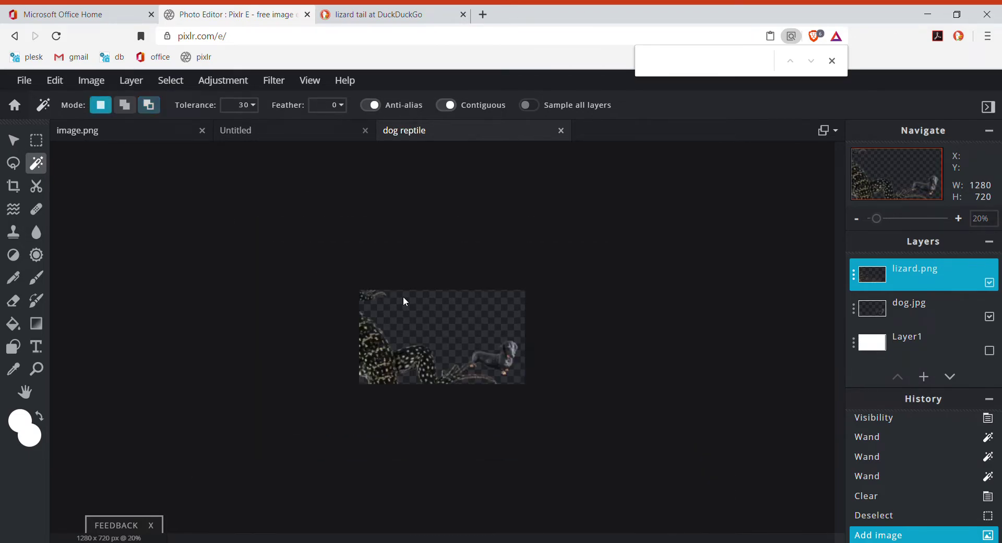
{"action": "left_click", "coordinate": [13, 140]}
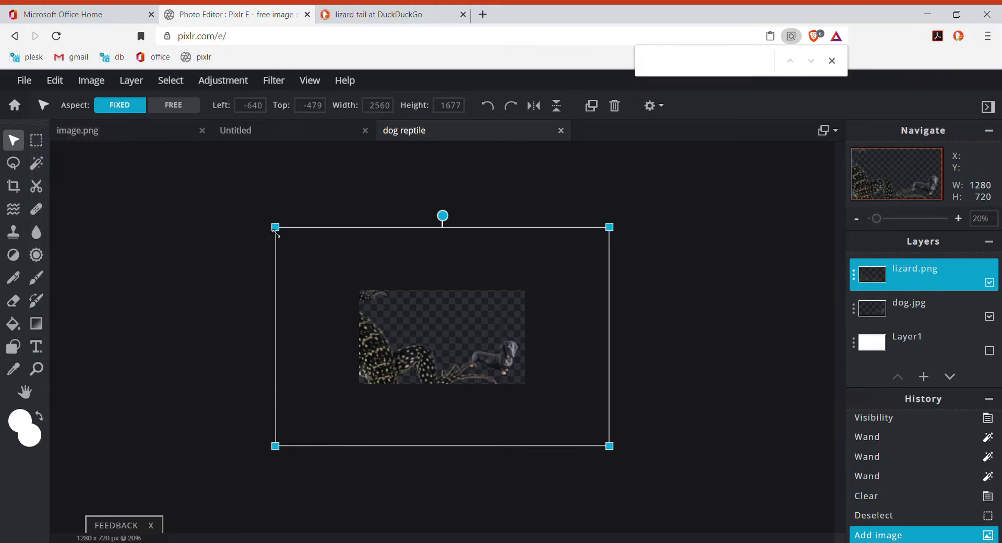
{"action": "left_click_drag", "start_coordinate": [275, 228], "coordinate": [376, 309]}
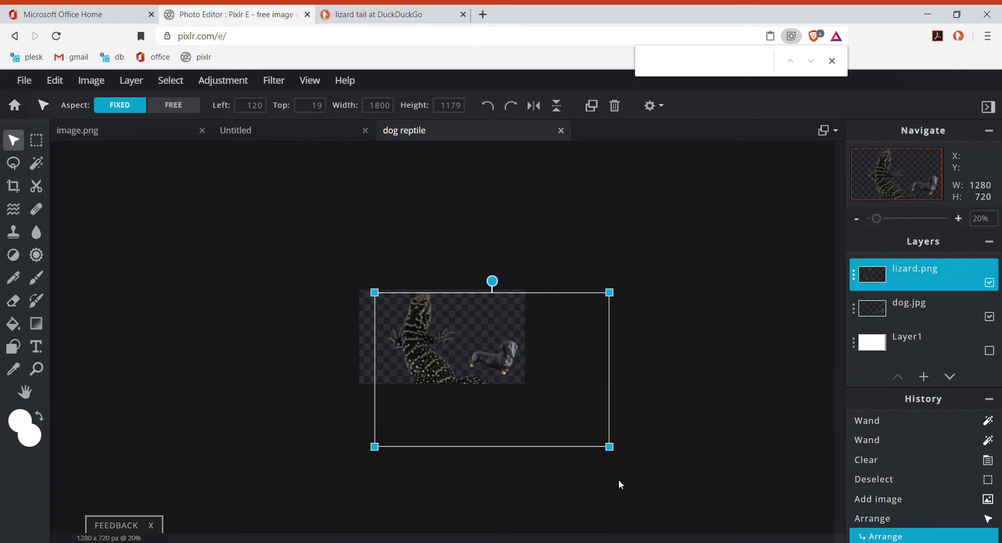
{"action": "left_click_drag", "start_coordinate": [617, 452], "coordinate": [513, 384]}
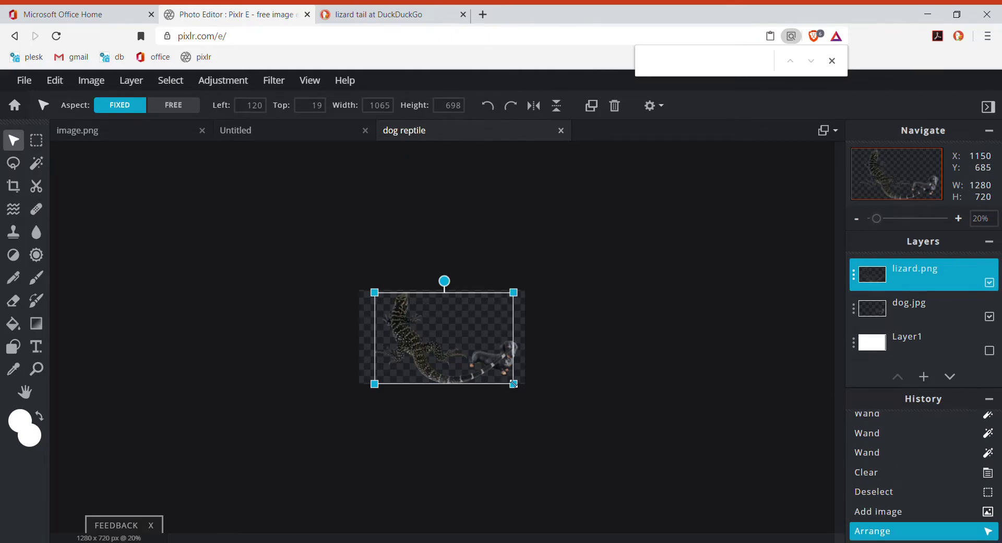
{"action": "left_click_drag", "start_coordinate": [426, 362], "coordinate": [407, 352]}
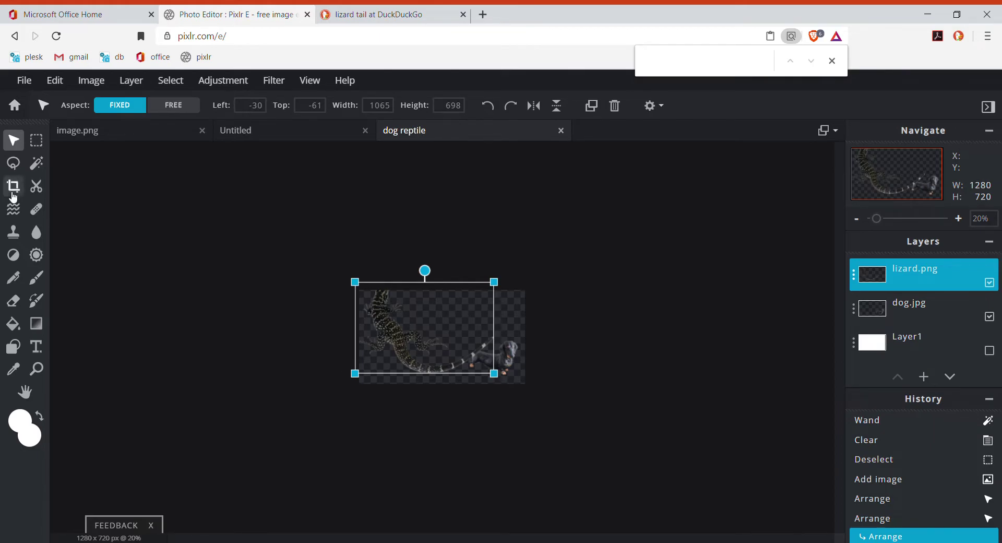
{"action": "left_click", "coordinate": [258, 252]}
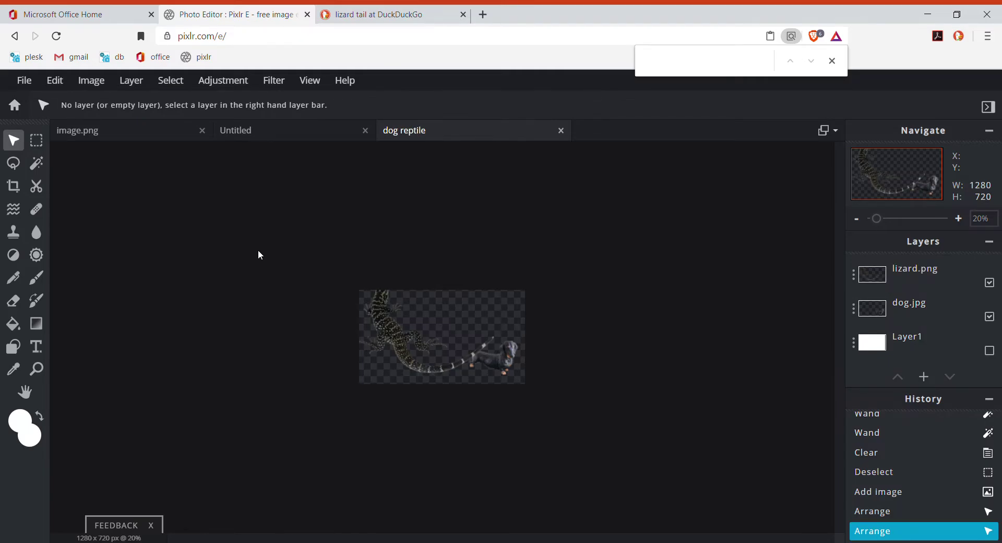
{"action": "scroll", "coordinate": [260, 255], "scroll_direction": "up", "scroll_amount": 3}
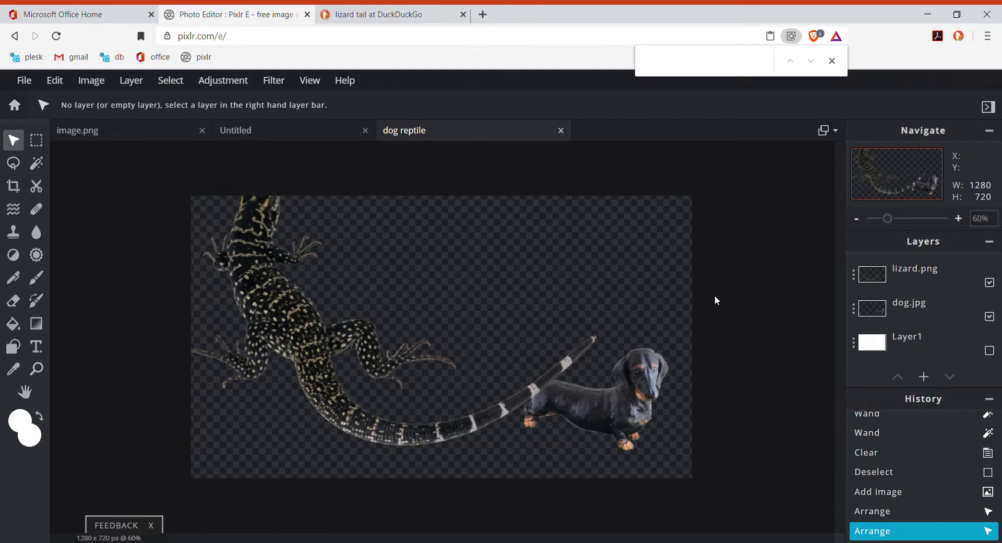
Step: Make the white Layer1 visible again and move the lizard fully onto the canvas, to about left 65, top 11
{"action": "double_click", "coordinate": [907, 348]}
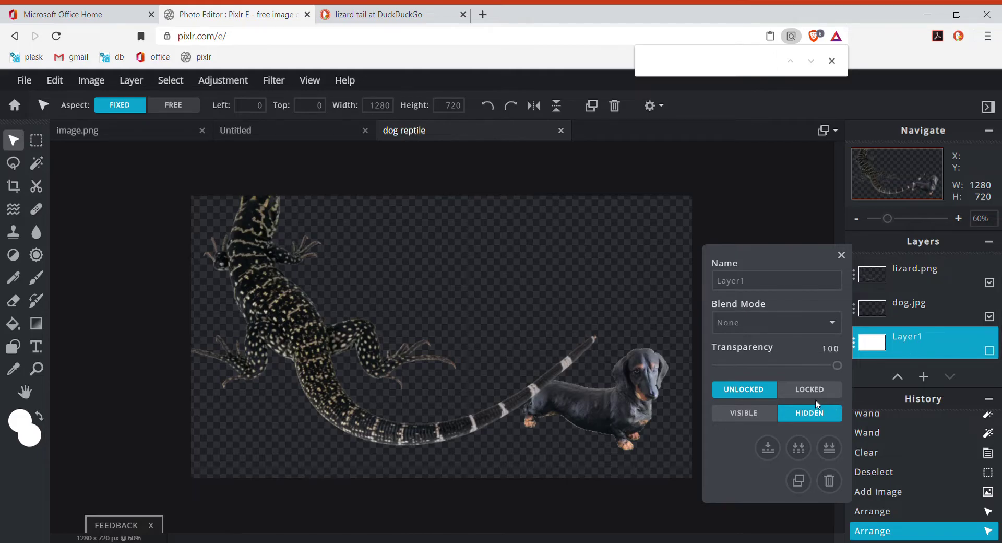
{"action": "left_click", "coordinate": [743, 413]}
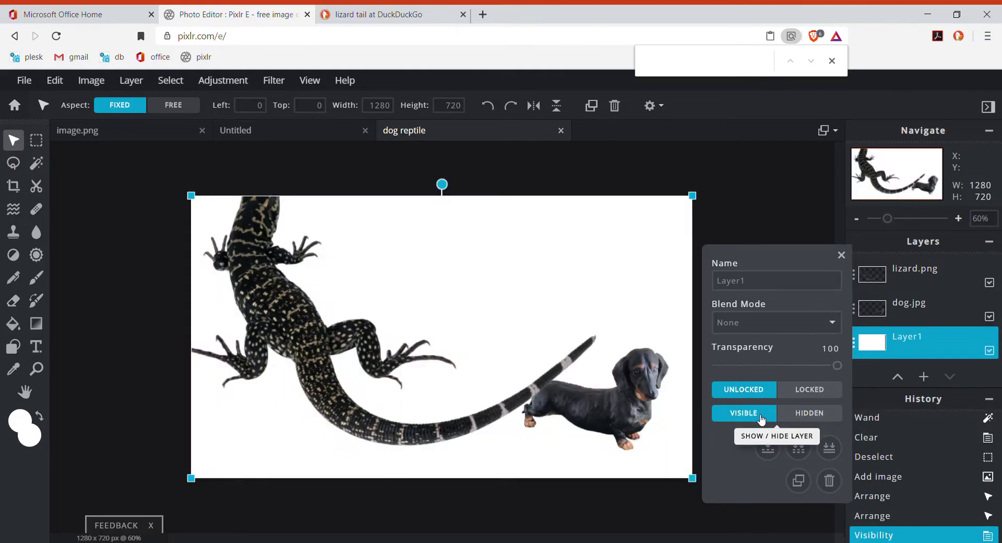
{"action": "left_click", "coordinate": [842, 256]}
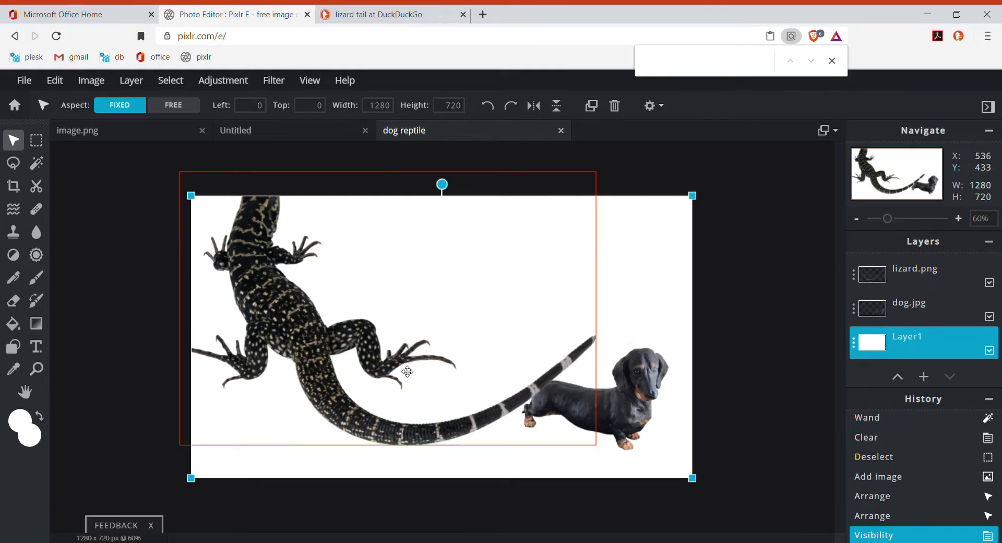
{"action": "left_click_drag", "start_coordinate": [403, 371], "coordinate": [441, 399]}
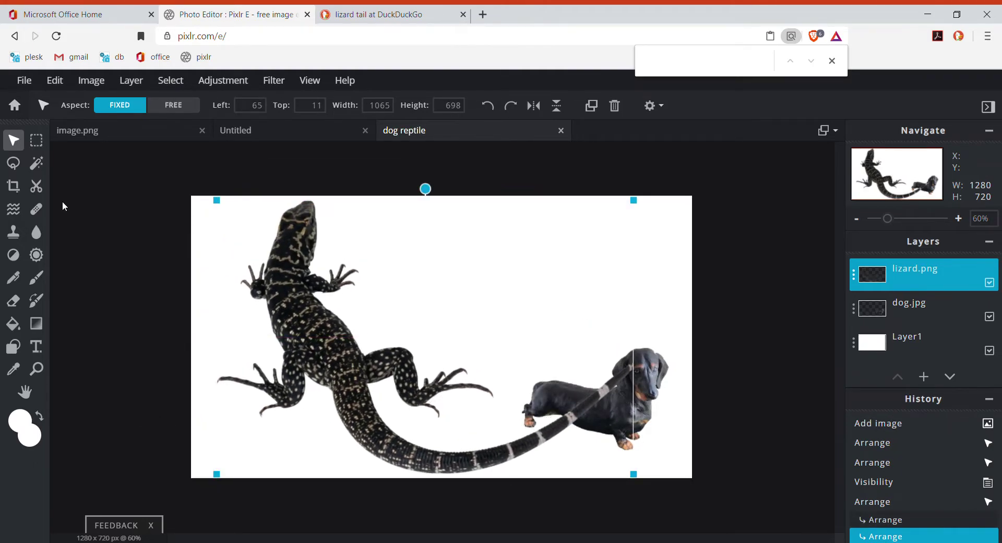
Step: Outline the lizard's head, body and legs with a polygonal Lasso selection at feather 100, leaving the tail out
{"action": "left_click", "coordinate": [15, 171]}
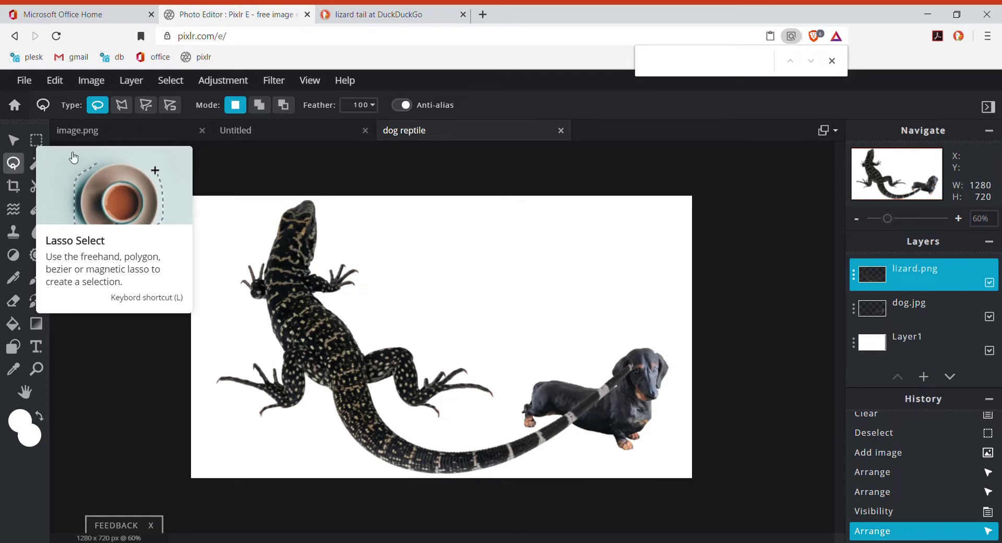
{"action": "left_click", "coordinate": [125, 109]}
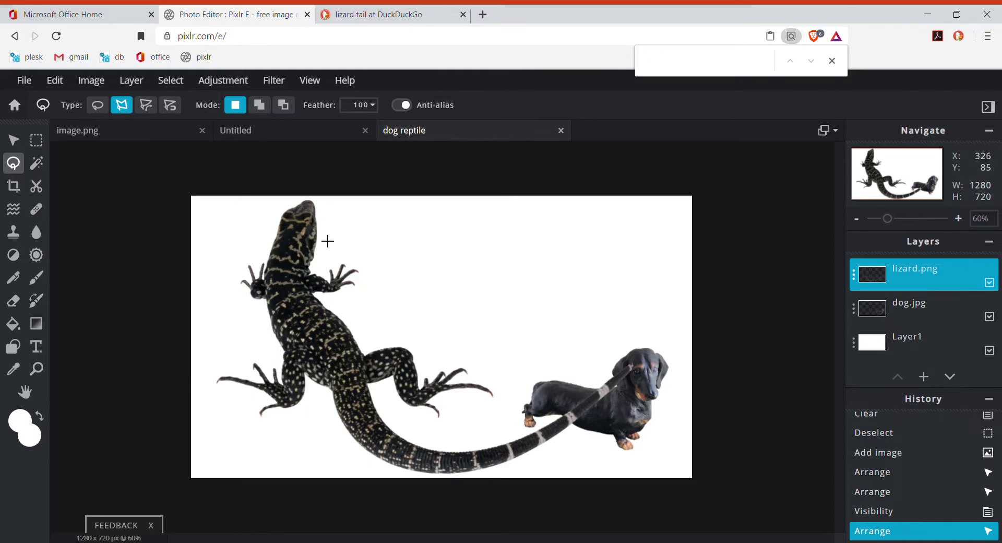
{"action": "left_click", "coordinate": [254, 220]}
{"action": "left_click", "coordinate": [514, 342]}
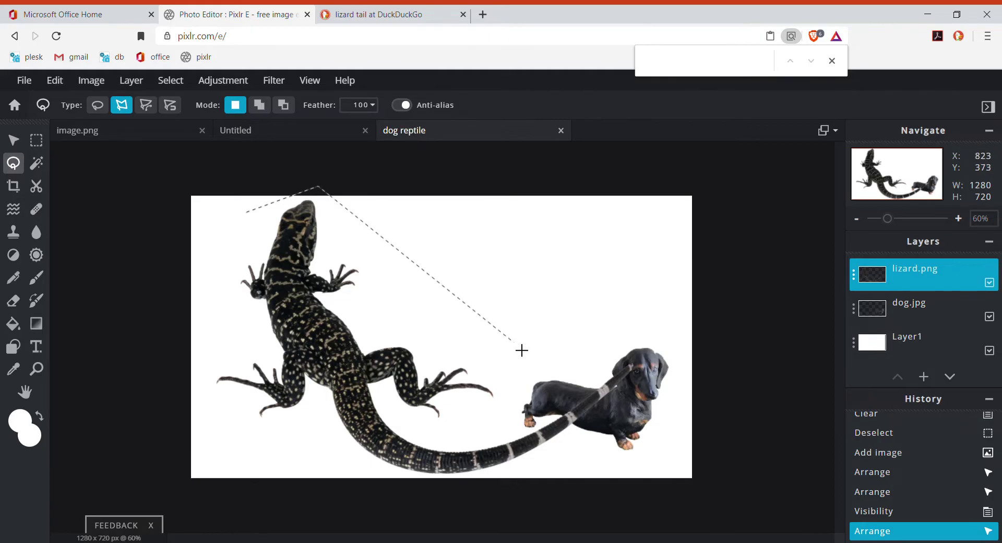
{"action": "left_click", "coordinate": [515, 407]}
{"action": "left_click", "coordinate": [459, 439]}
{"action": "left_click", "coordinate": [373, 390]}
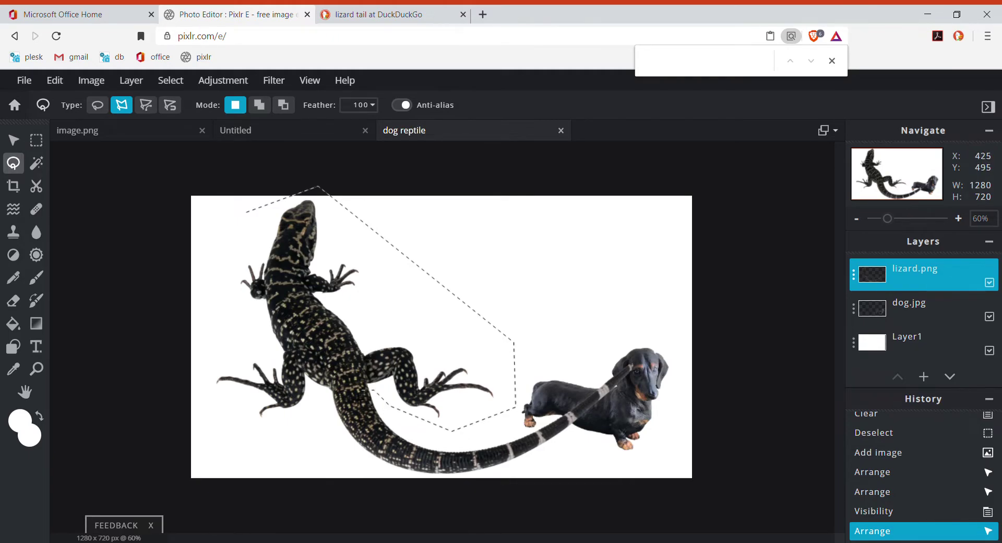
{"action": "left_click", "coordinate": [331, 410]}
{"action": "left_click", "coordinate": [265, 447]}
{"action": "left_click", "coordinate": [215, 398]}
{"action": "double_click", "coordinate": [247, 223]}
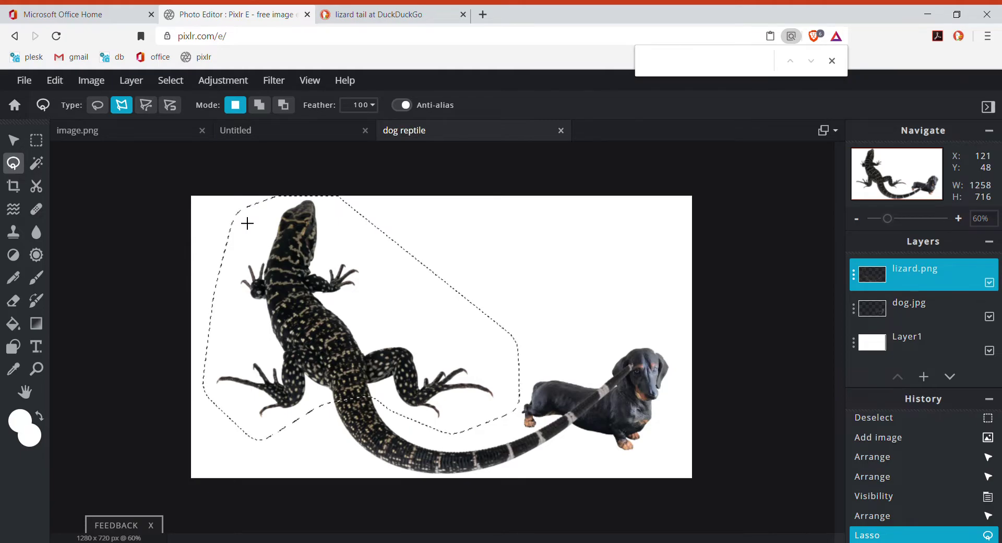
Step: Set the Lasso feather to 0 and redraw the polygonal selection around the lizard's head, body and legs, excluding the tail
{"action": "left_click", "coordinate": [365, 106]}
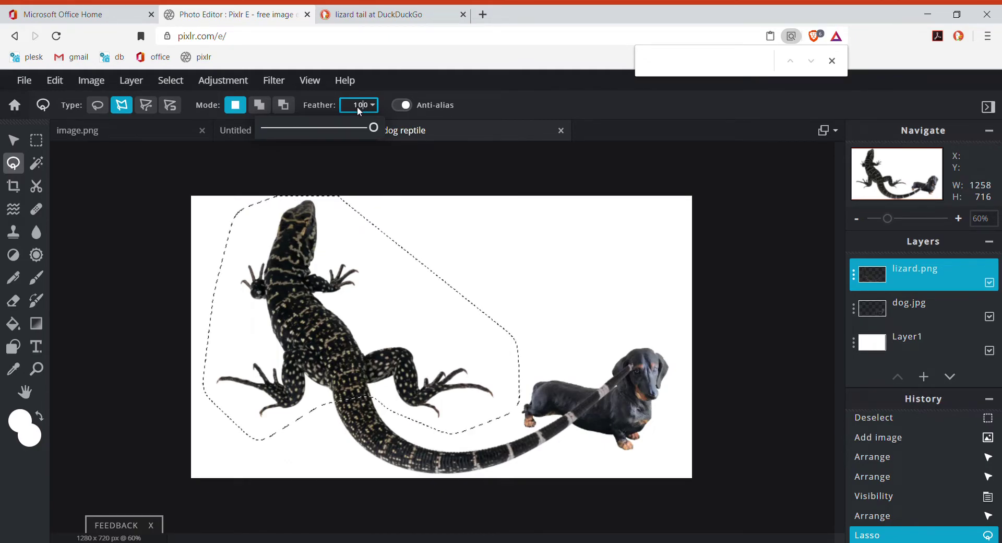
{"action": "key", "text": "Left"}
{"action": "key", "text": "BackSpace"}
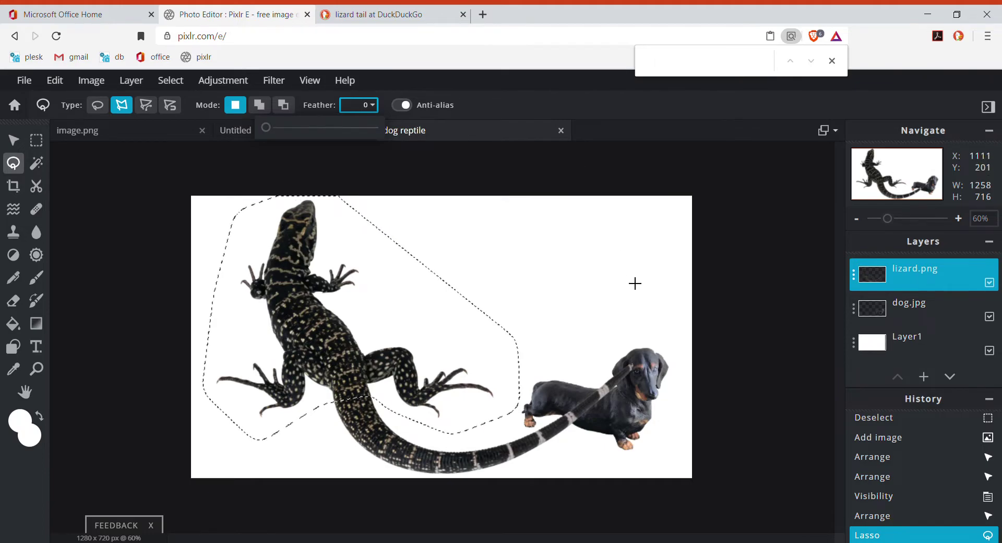
{"action": "right_click", "coordinate": [507, 264]}
{"action": "left_click", "coordinate": [499, 298]}
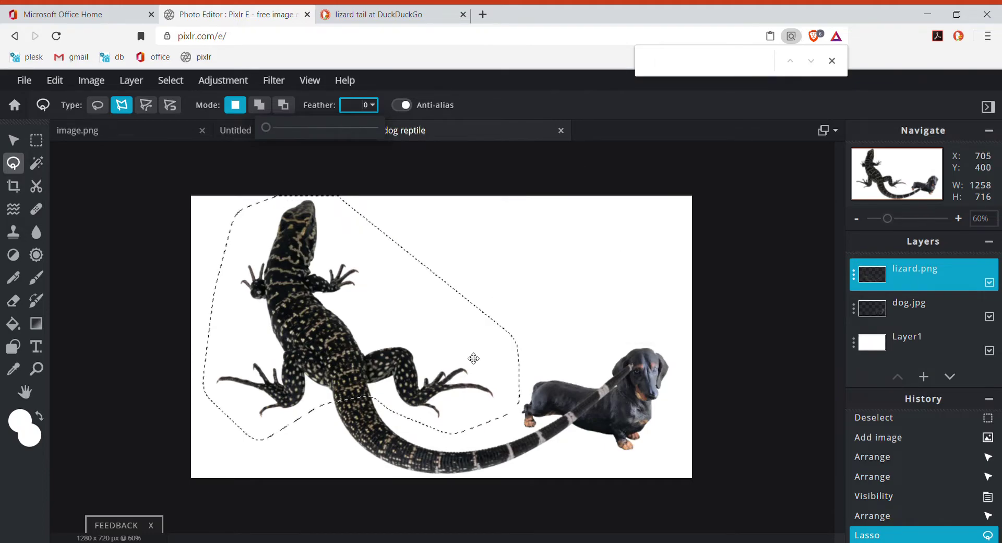
{"action": "left_click", "coordinate": [474, 358]}
{"action": "left_click", "coordinate": [518, 273]}
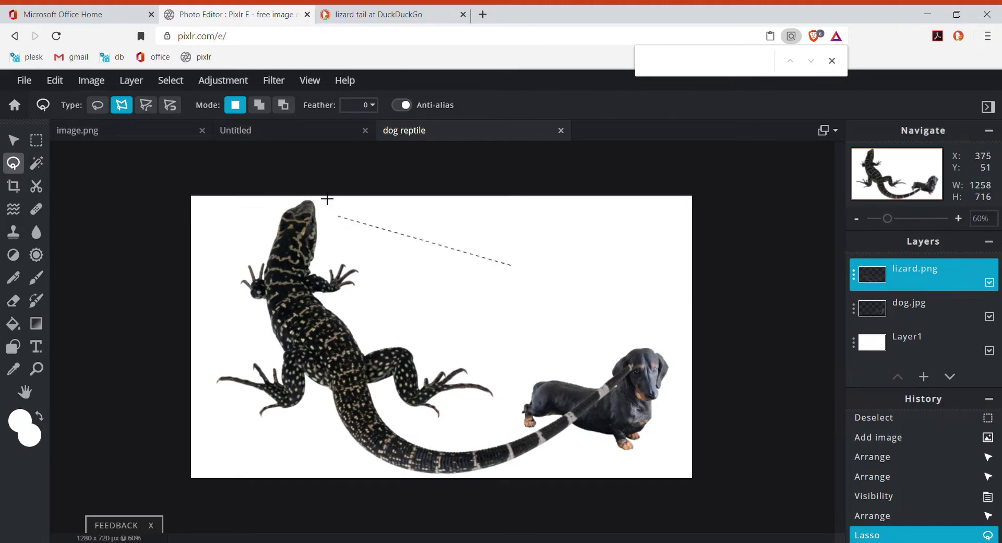
{"action": "left_click", "coordinate": [310, 177]}
{"action": "left_click", "coordinate": [232, 212]}
{"action": "left_click", "coordinate": [206, 360]}
{"action": "left_click", "coordinate": [207, 402]}
{"action": "left_click", "coordinate": [258, 428]}
{"action": "left_click", "coordinate": [381, 405]}
{"action": "left_click", "coordinate": [450, 426]}
{"action": "left_click", "coordinate": [510, 403]}
{"action": "double_click", "coordinate": [516, 291]}
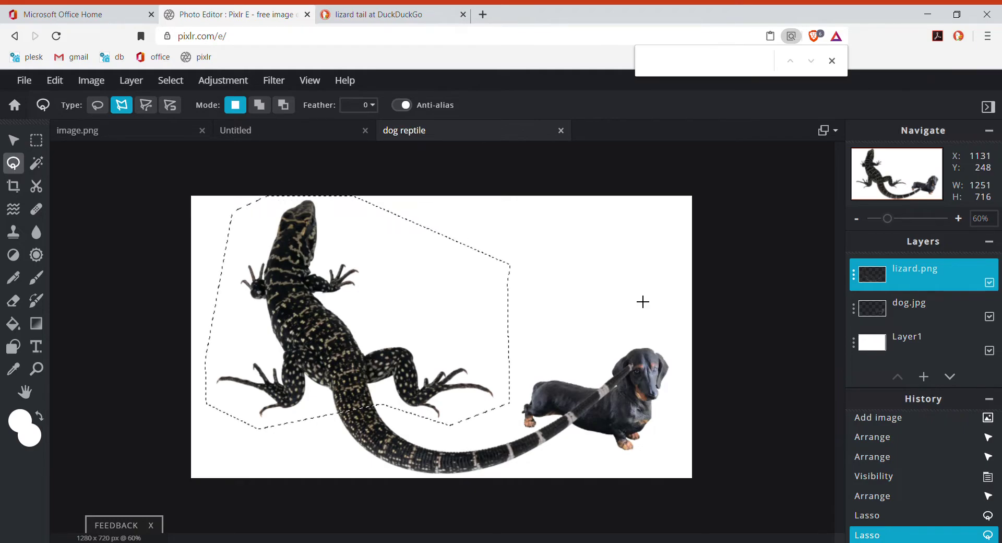
Step: Clear the selected head, body and legs from the lizard.png layer and remove the selection
{"action": "key", "text": "Delete"}
{"action": "key", "text": "ctrl+d"}
{"action": "left_click", "coordinate": [552, 309]}
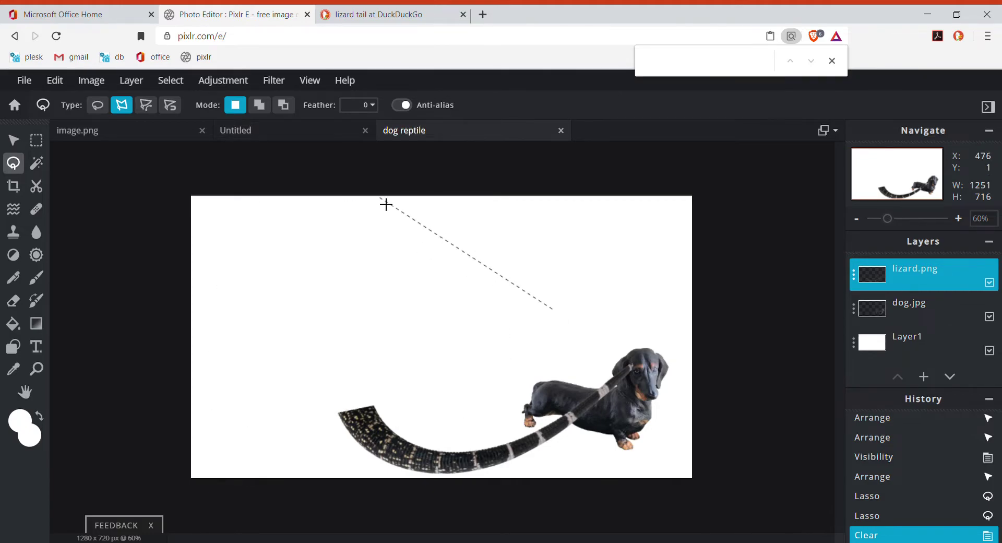
{"action": "double_click", "coordinate": [290, 238]}
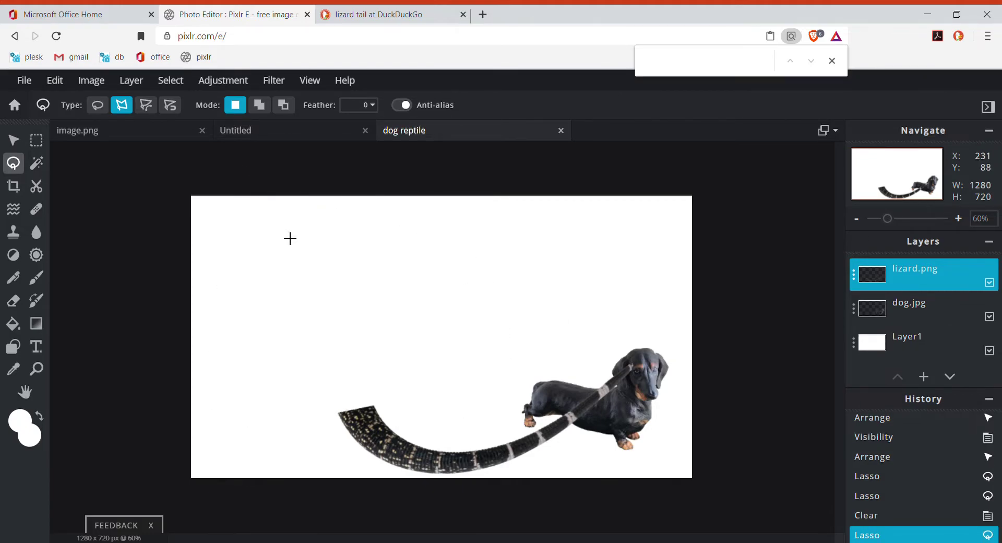
Step: Move the lizard tail clear of the dog, to about left -168, top -207, and flip it horizontally
{"action": "left_click", "coordinate": [13, 140]}
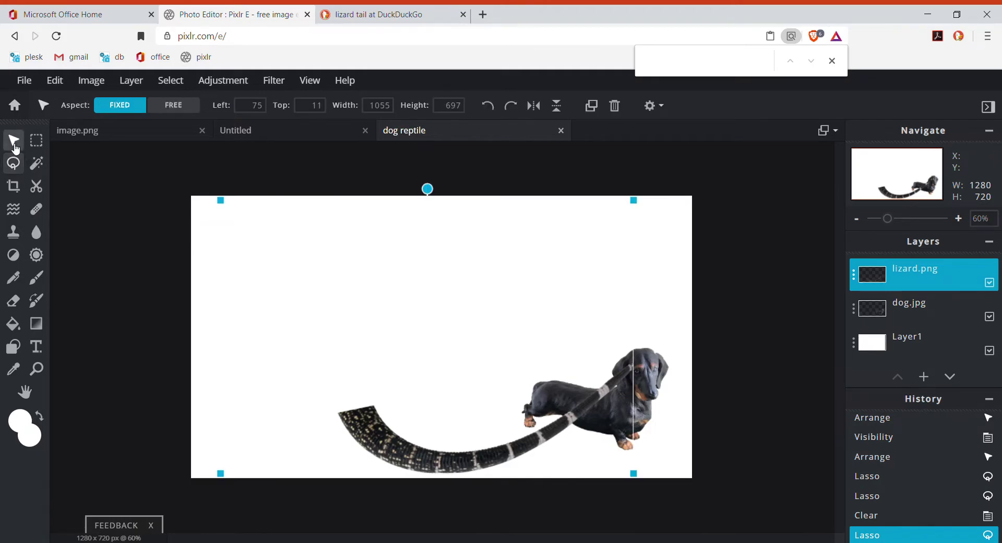
{"action": "left_click_drag", "start_coordinate": [385, 434], "coordinate": [290, 349]}
{"action": "right_click", "coordinate": [284, 345]}
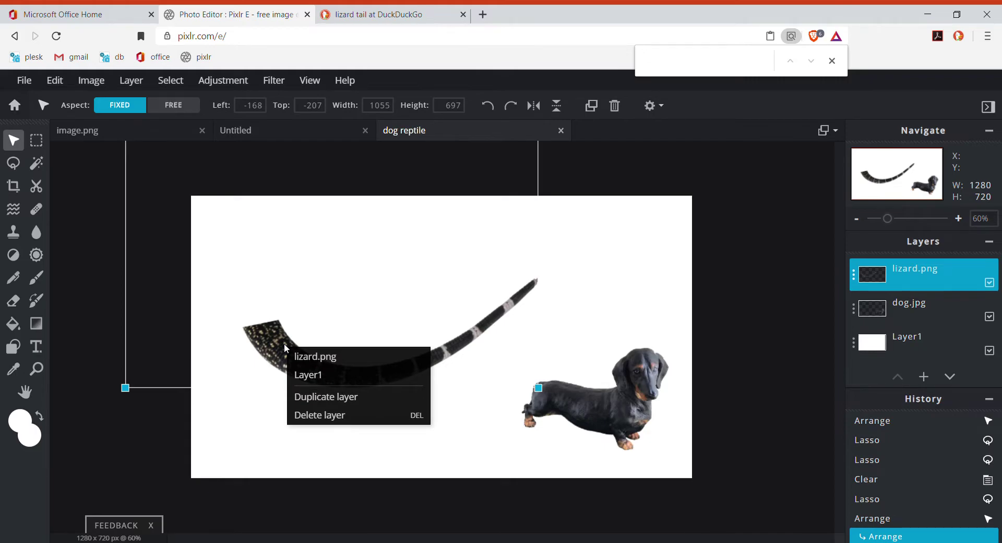
{"action": "left_click", "coordinate": [347, 335]}
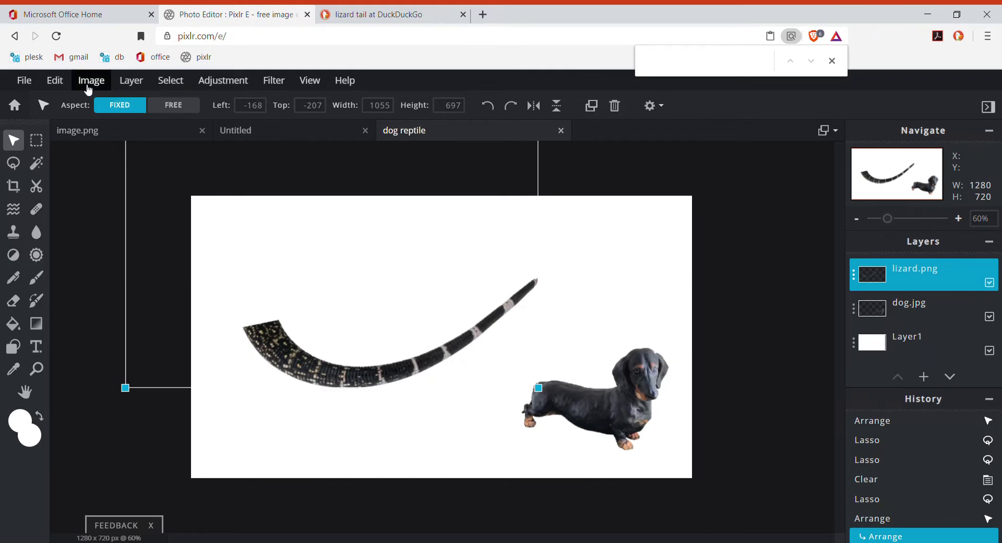
{"action": "left_click", "coordinate": [65, 88]}
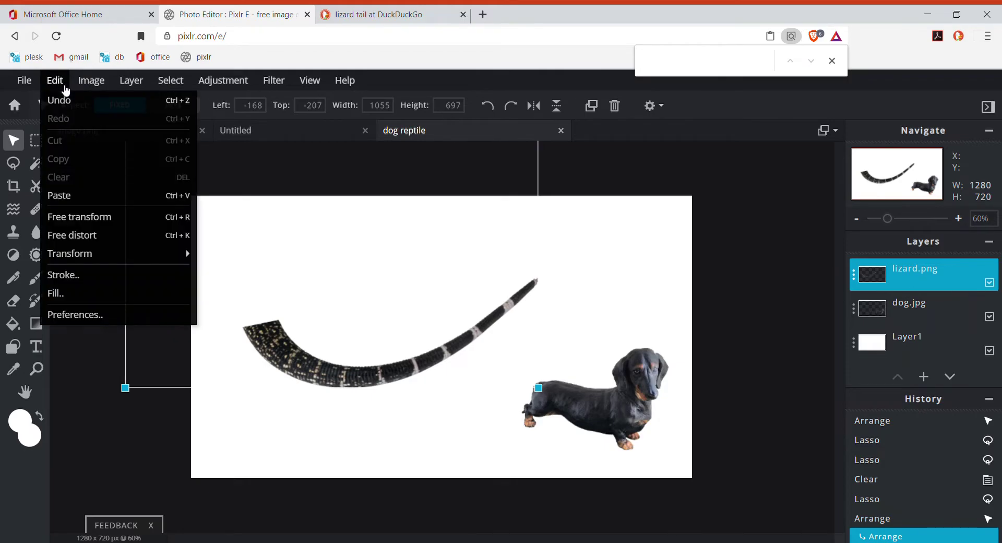
{"action": "mouse_move", "coordinate": [128, 253]}
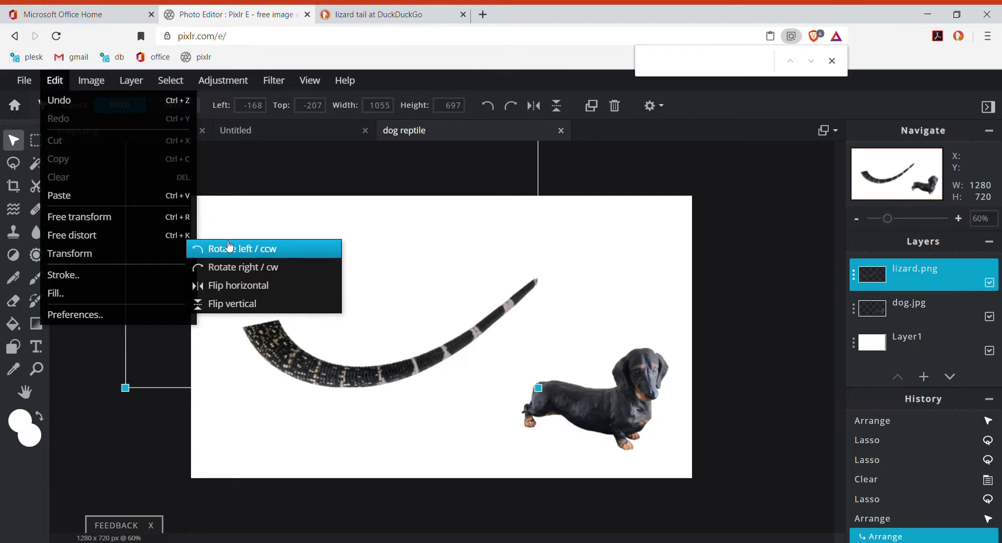
{"action": "left_click", "coordinate": [240, 296]}
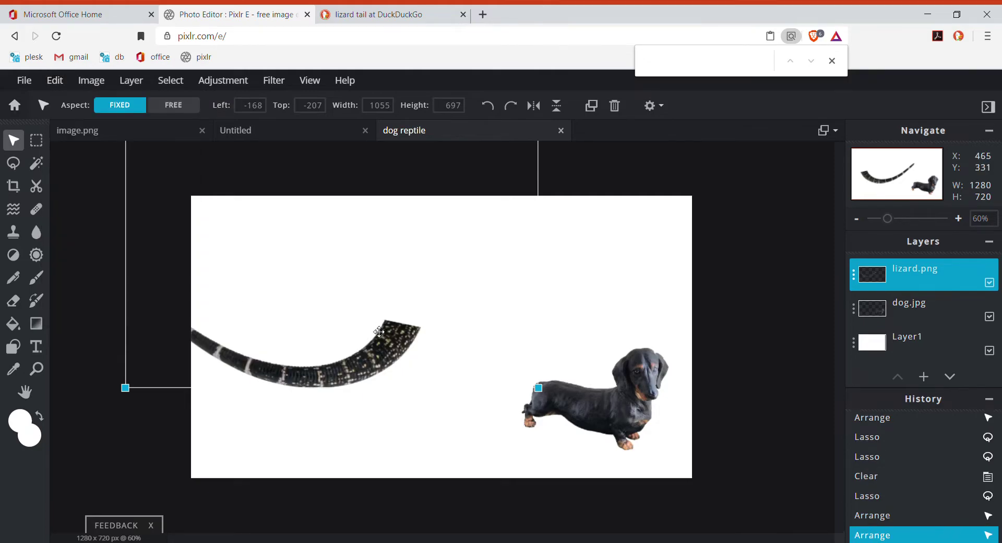
Step: Move the flipped tail to about left 89, top -72, and rotate it clockwise until its narrow tip points upward
{"action": "left_click_drag", "start_coordinate": [388, 360], "coordinate": [488, 413]}
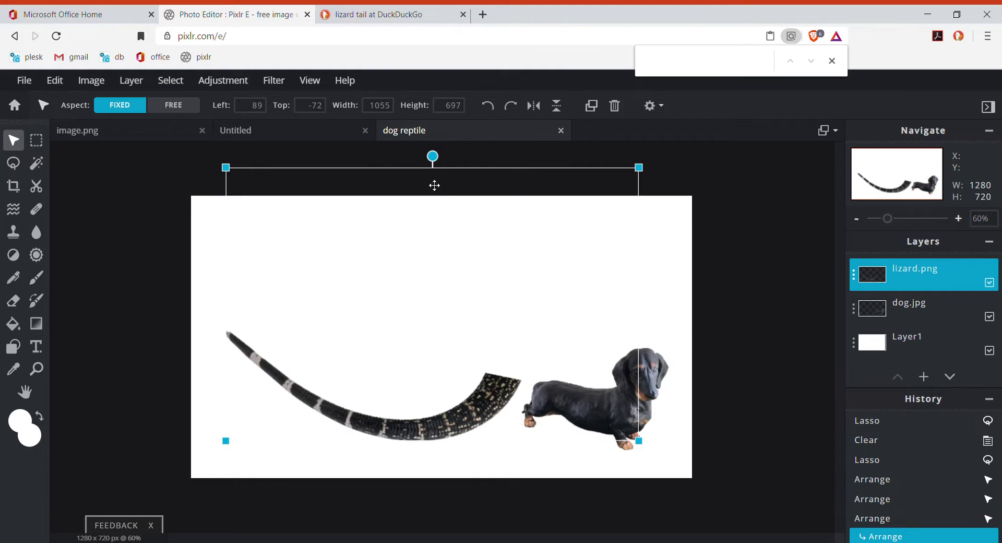
{"action": "left_click_drag", "start_coordinate": [443, 161], "coordinate": [788, 230]}
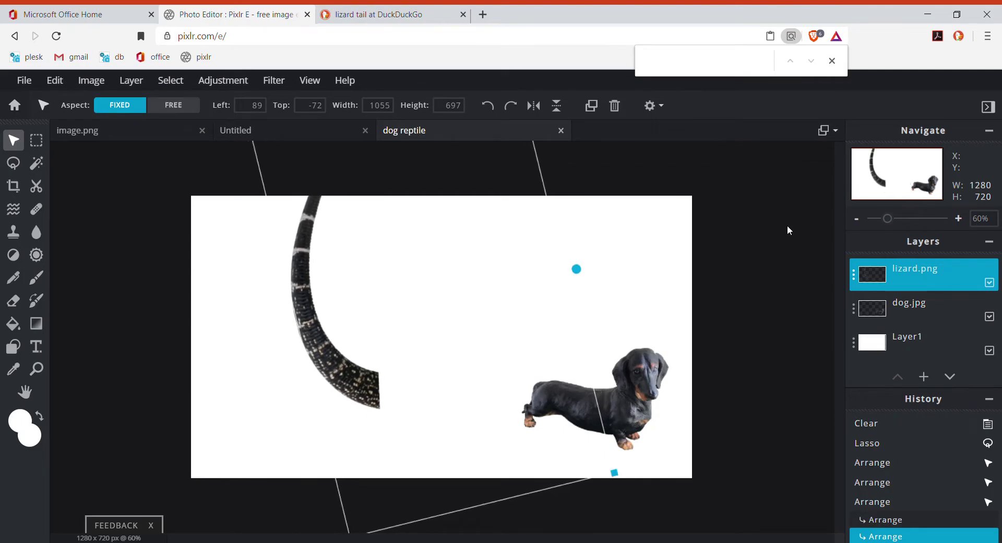
Step: Make dog.jpg the active layer and switch to the Lasso in polygonal mode
{"action": "left_click", "coordinate": [654, 365]}
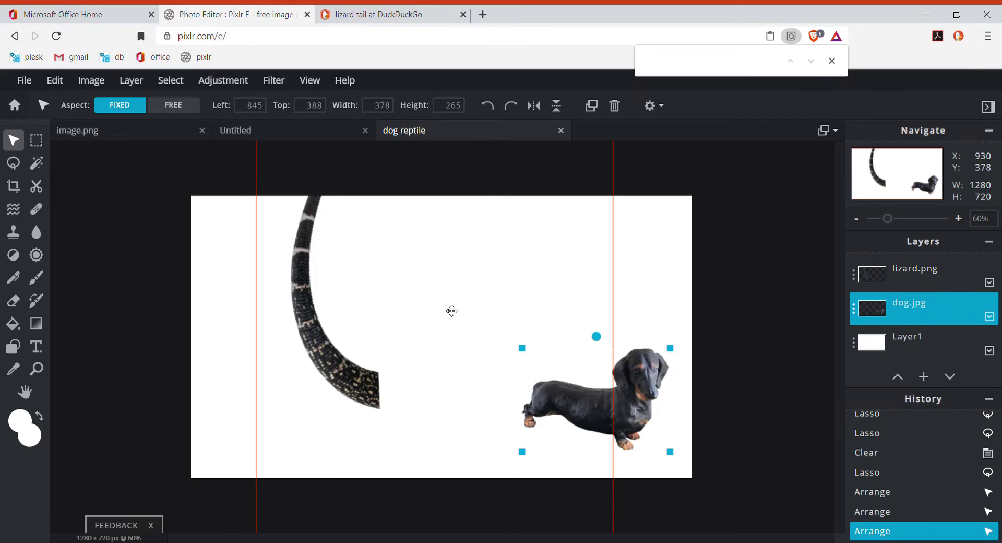
{"action": "left_click", "coordinate": [13, 163]}
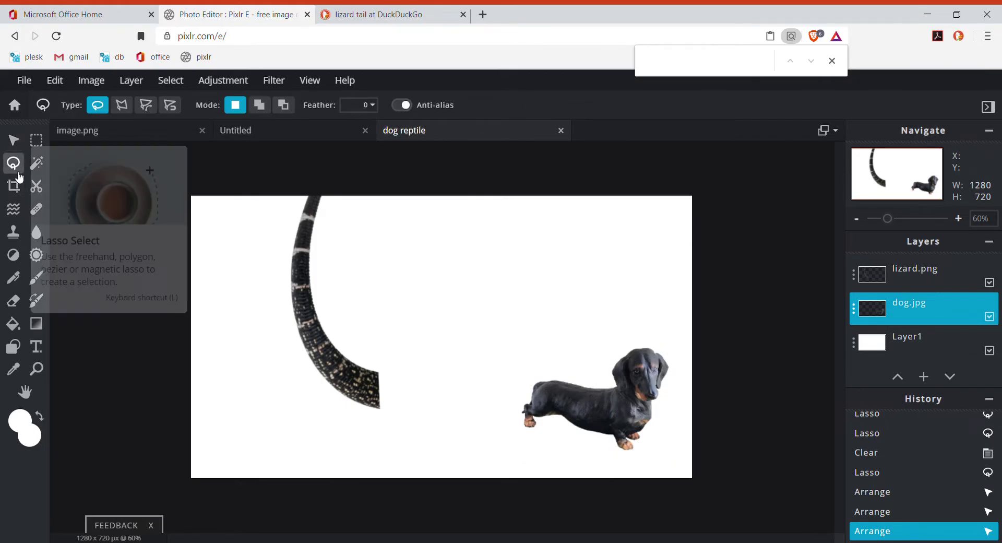
{"action": "left_click", "coordinate": [121, 105]}
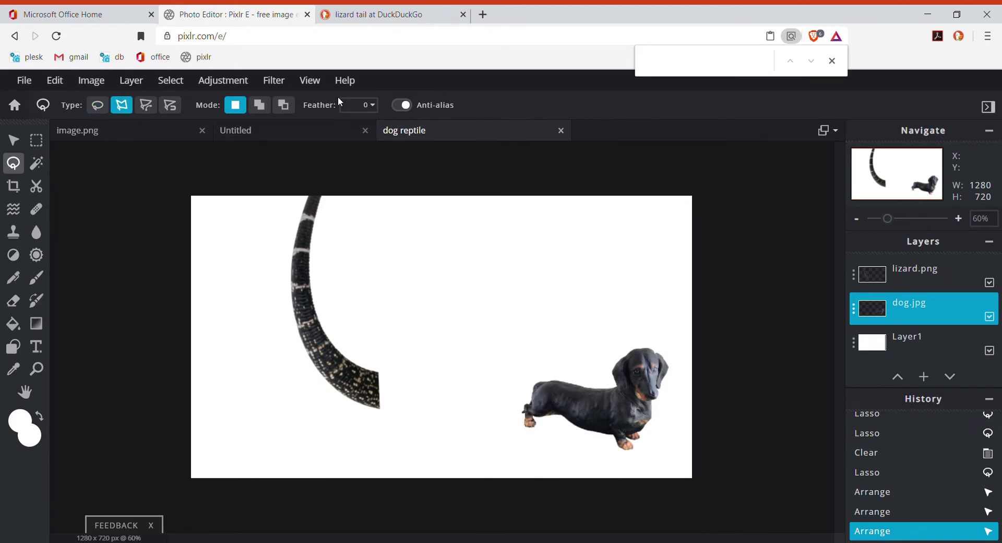
Step: Outline the dog's hindquarters with a polygonal Lasso selection at feather 30
{"action": "left_click", "coordinate": [364, 107]}
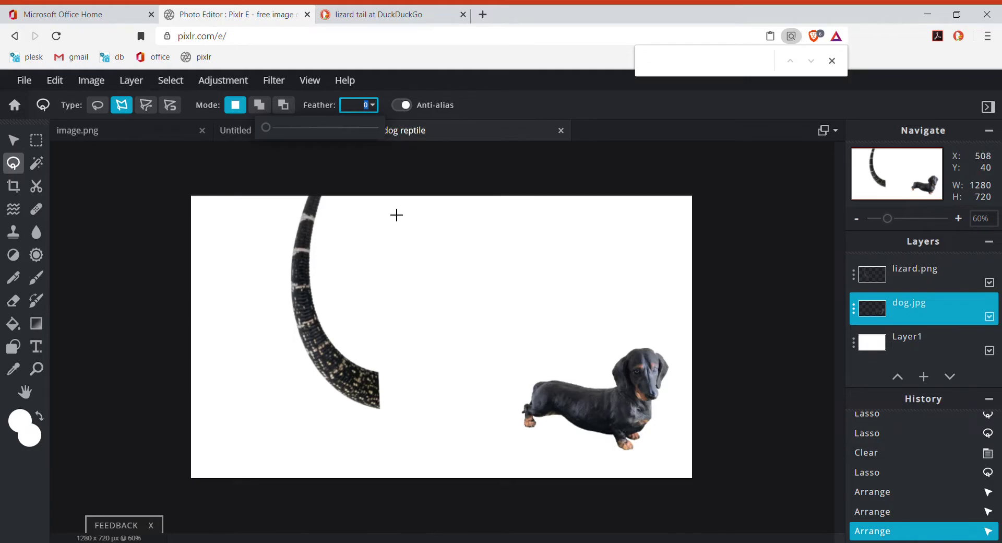
{"action": "type", "text": "3"}
{"action": "key", "text": "Return"}
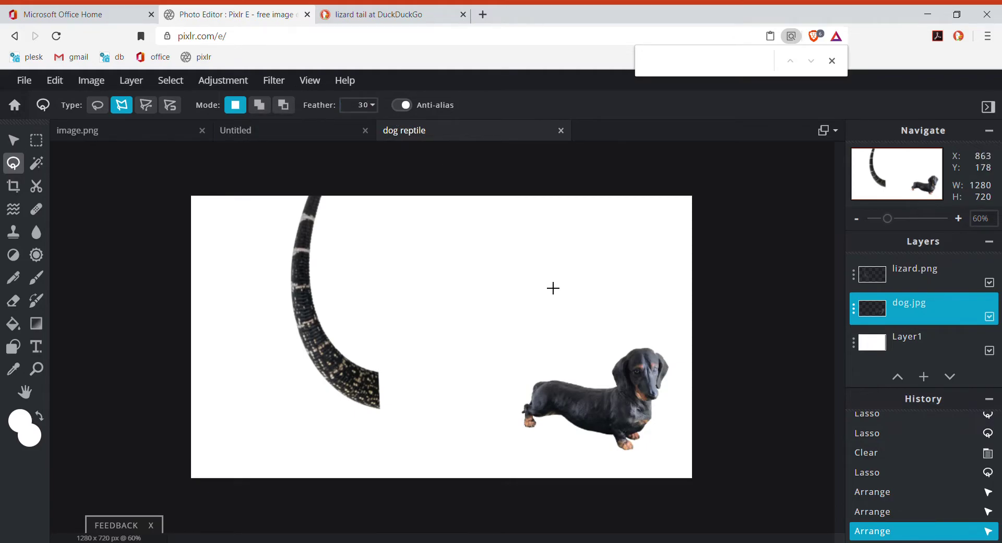
{"action": "left_click", "coordinate": [566, 377]}
{"action": "left_click", "coordinate": [550, 457]}
{"action": "left_click", "coordinate": [480, 446]}
{"action": "left_click", "coordinate": [524, 336]}
{"action": "double_click", "coordinate": [573, 352]}
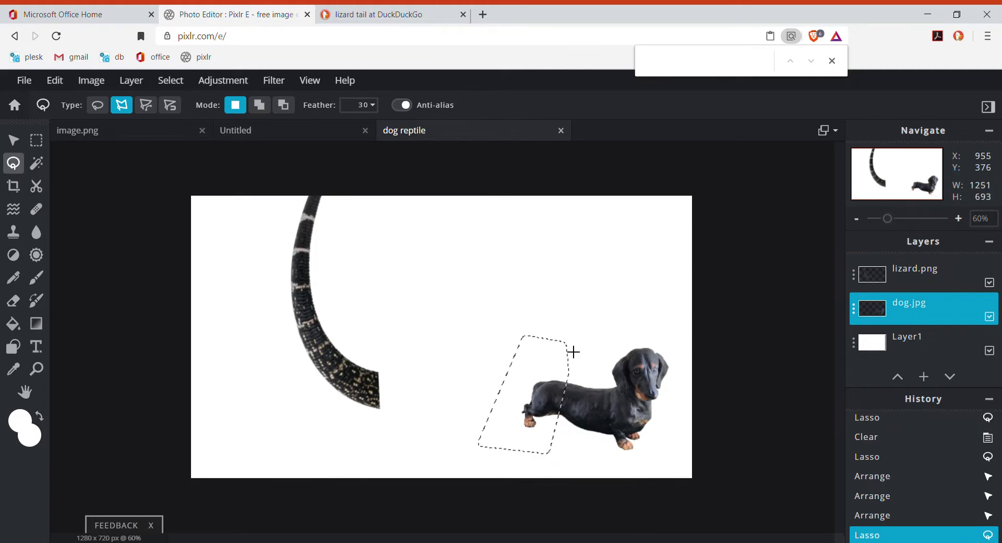
Step: Clear the selected hindquarters from the dog.jpg layer, remove the selection and check the faded edge up close
{"action": "key", "text": "Delete"}
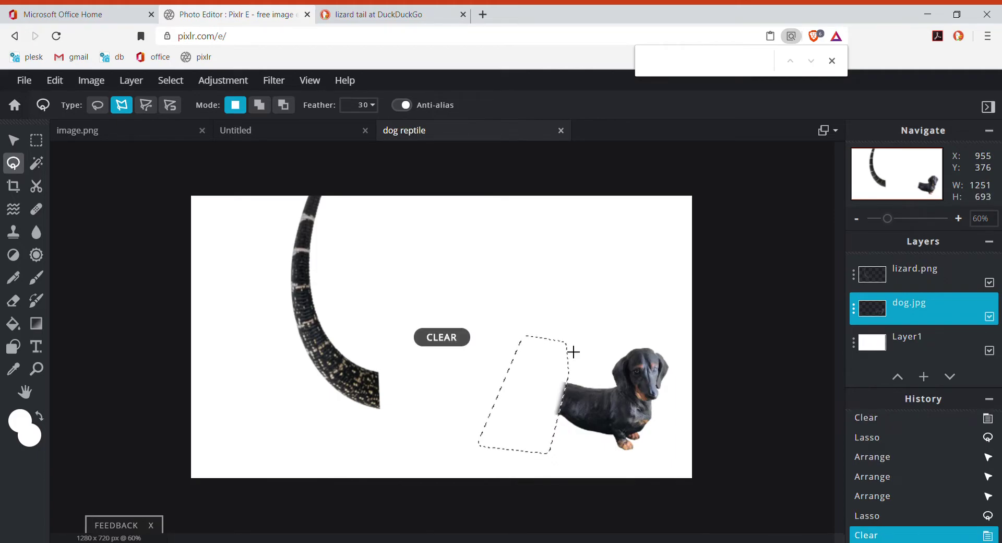
{"action": "key", "text": "ctrl+d"}
{"action": "left_click", "coordinate": [656, 344]}
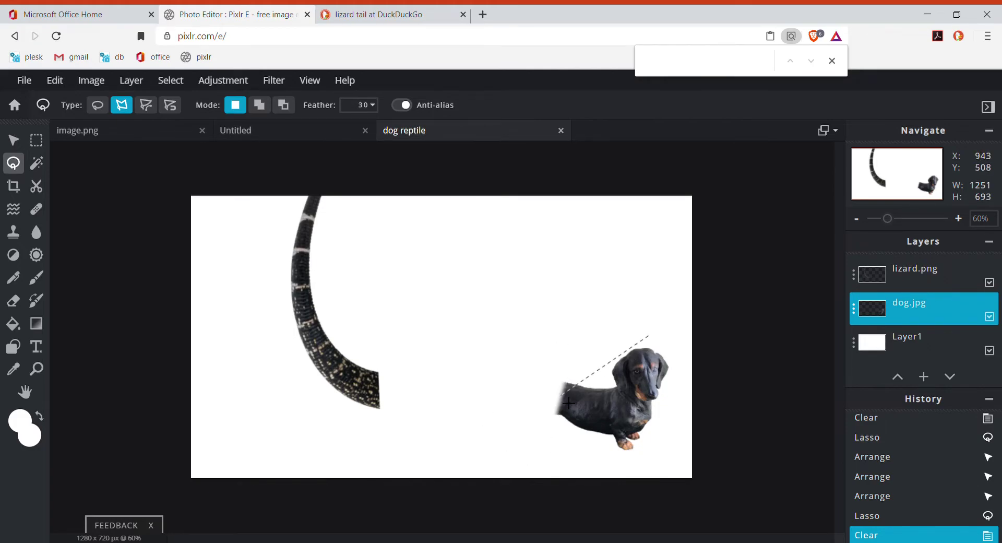
{"action": "double_click", "coordinate": [576, 351]}
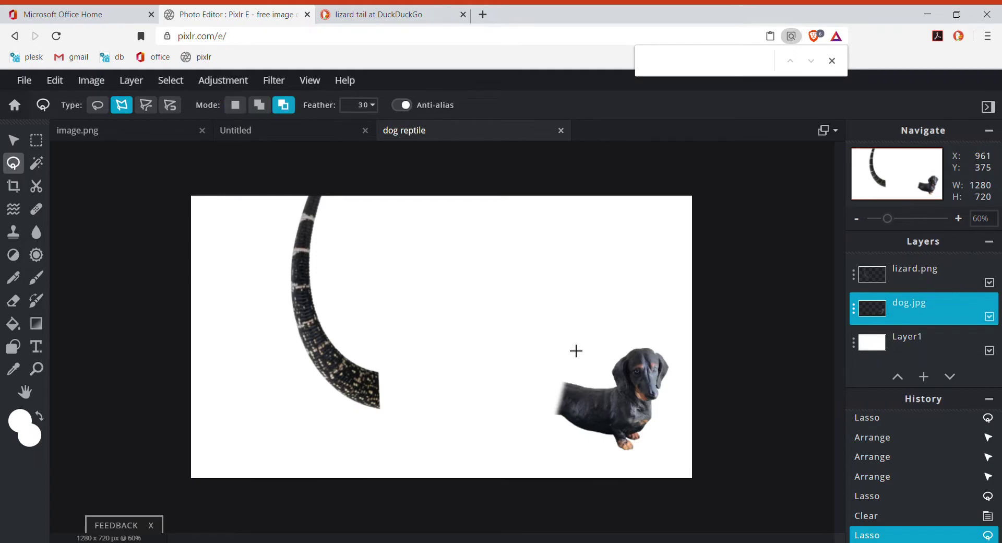
{"action": "scroll", "coordinate": [576, 351], "scroll_direction": "up", "scroll_amount": 3}
{"action": "scroll", "coordinate": [576, 350], "scroll_direction": "up", "scroll_amount": 2}
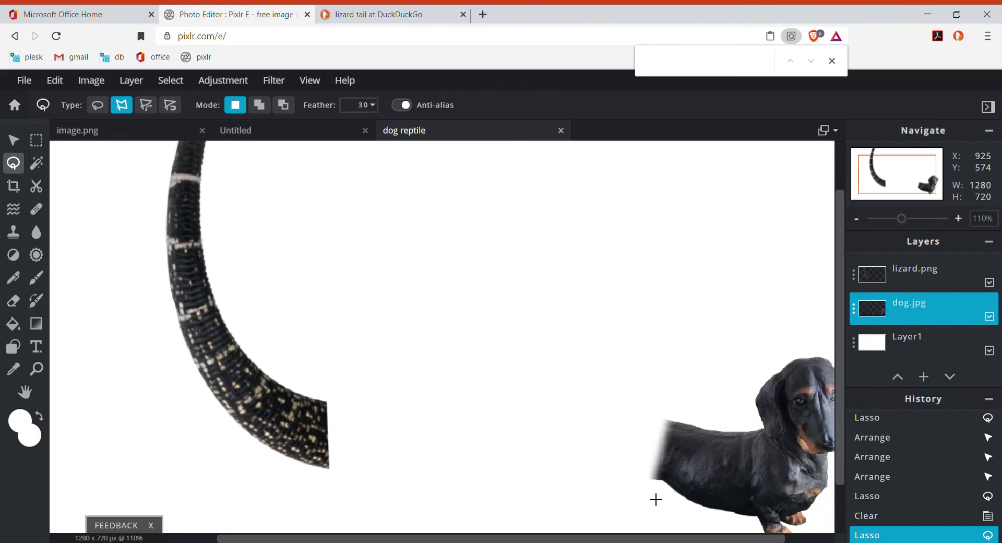
Step: Undo the deselection and the clearing of the dog's hindquarters
{"action": "key", "text": "alt"}
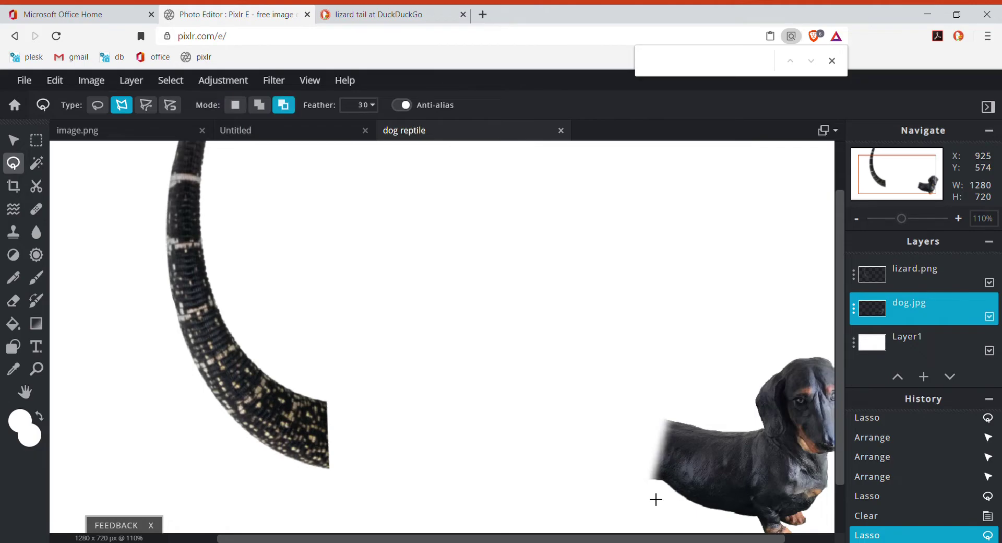
{"action": "key", "text": "ctrl+z"}
{"action": "key", "text": "ctrl+z"}
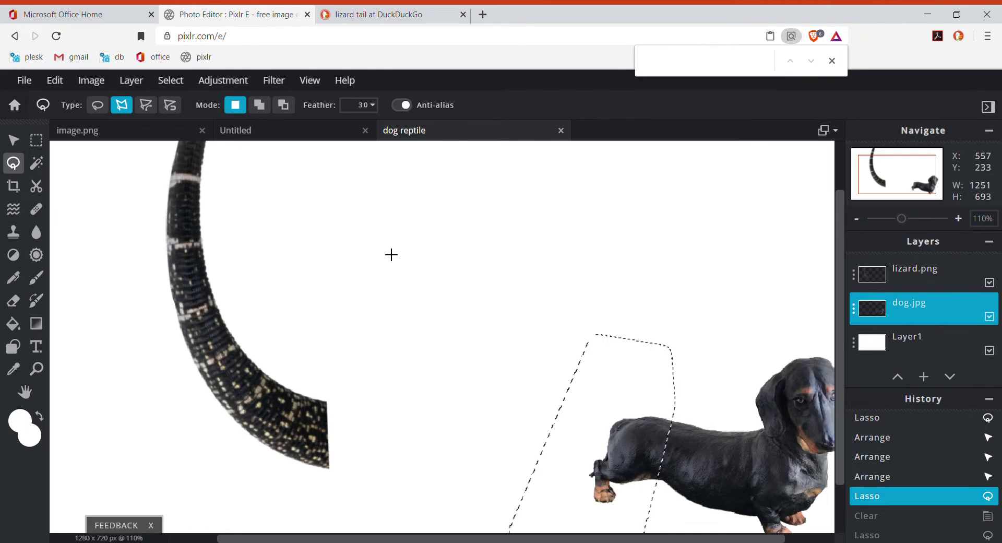
Step: Set the Lasso feather to 100 and redraw the polygonal selection around the dog's hindquarters
{"action": "left_click", "coordinate": [372, 106]}
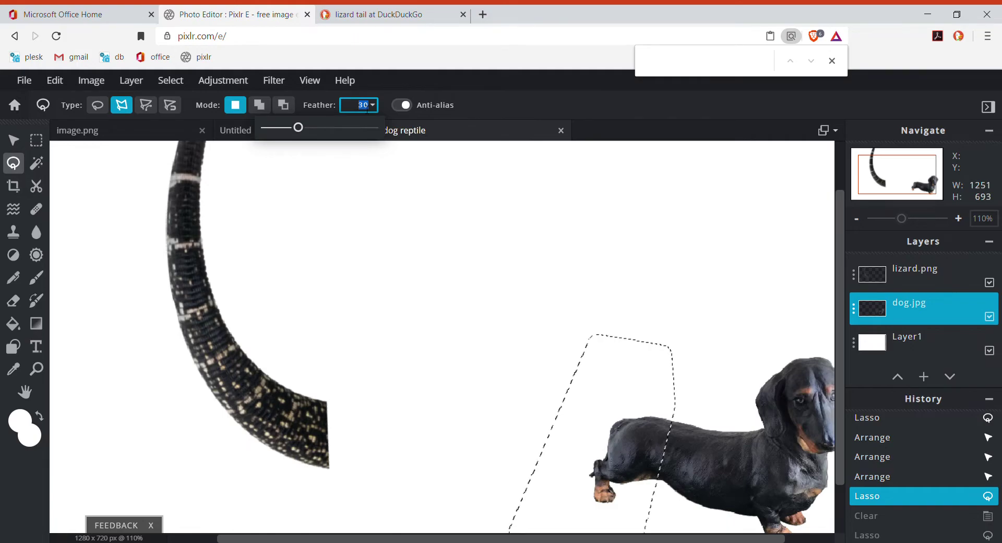
{"action": "type", "text": "1"}
{"action": "type", "text": "00"}
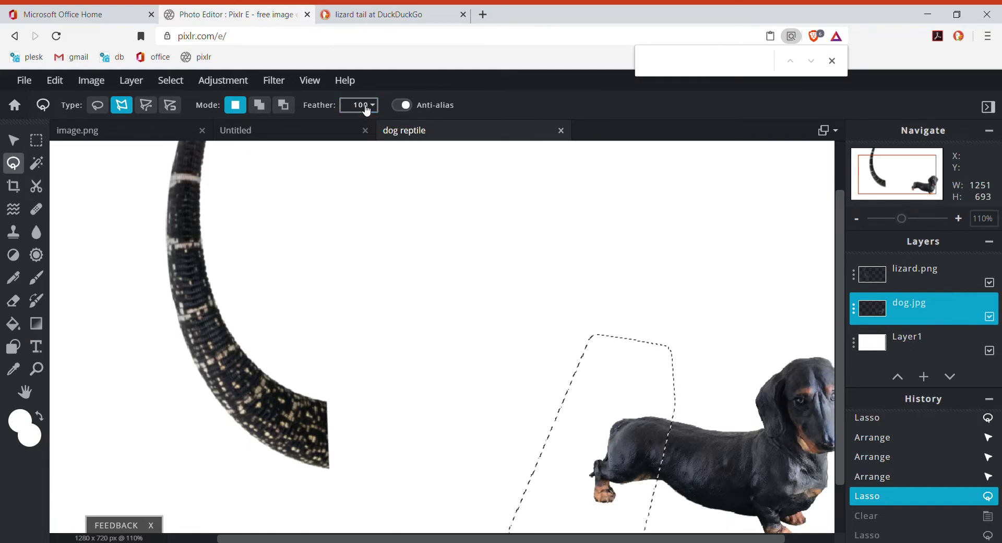
{"action": "left_click", "coordinate": [534, 303]}
{"action": "scroll", "coordinate": [528, 443], "scroll_direction": "down", "scroll_amount": 5}
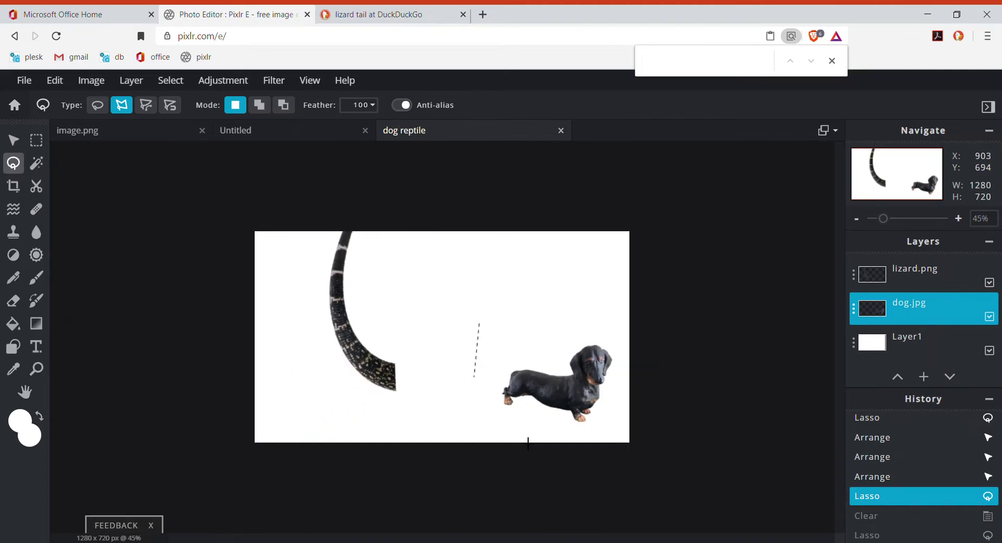
{"action": "left_click", "coordinate": [466, 425]}
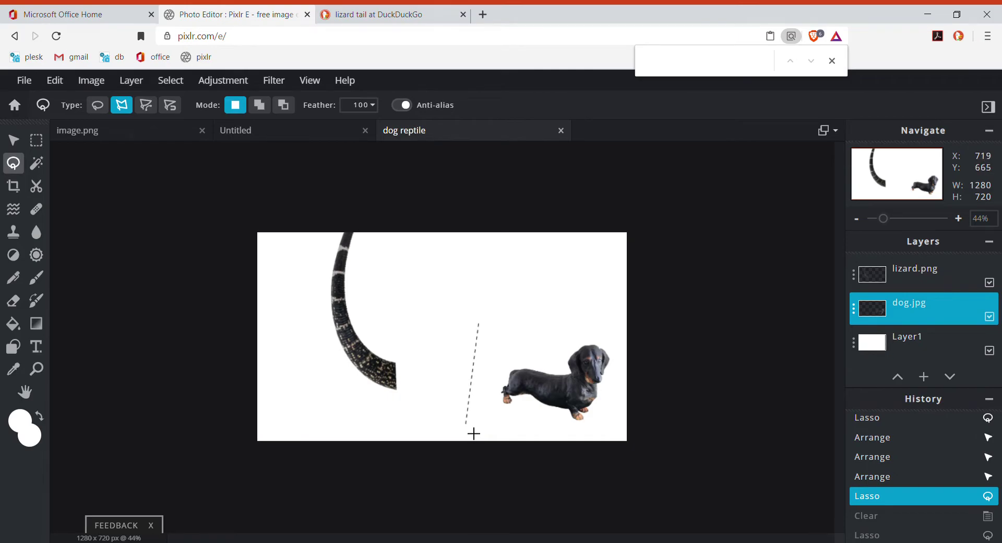
{"action": "left_click", "coordinate": [523, 426]}
{"action": "left_click", "coordinate": [541, 333]}
{"action": "left_click", "coordinate": [485, 327]}
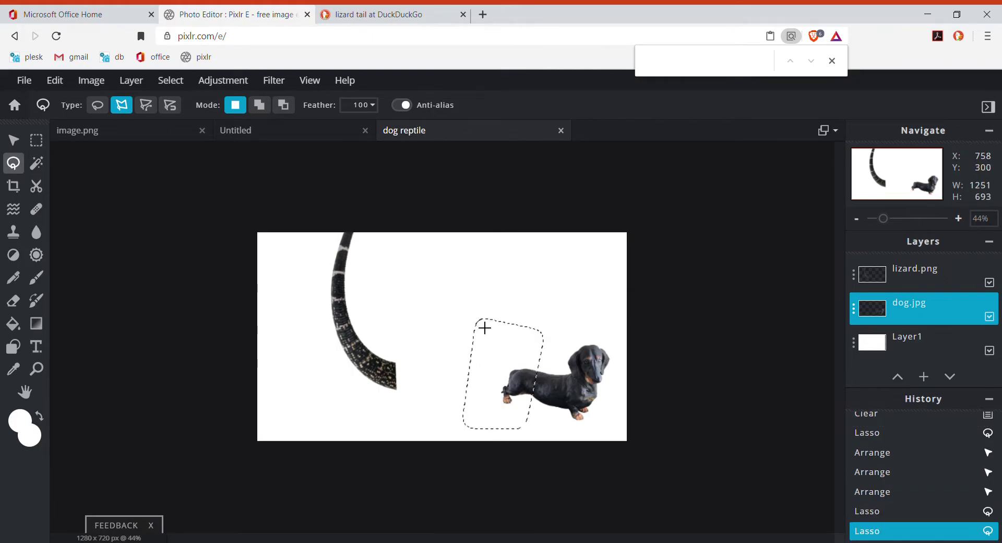
Step: Clear the selected hindquarters from the dog.jpg layer and remove the selection
{"action": "key", "text": "Delete"}
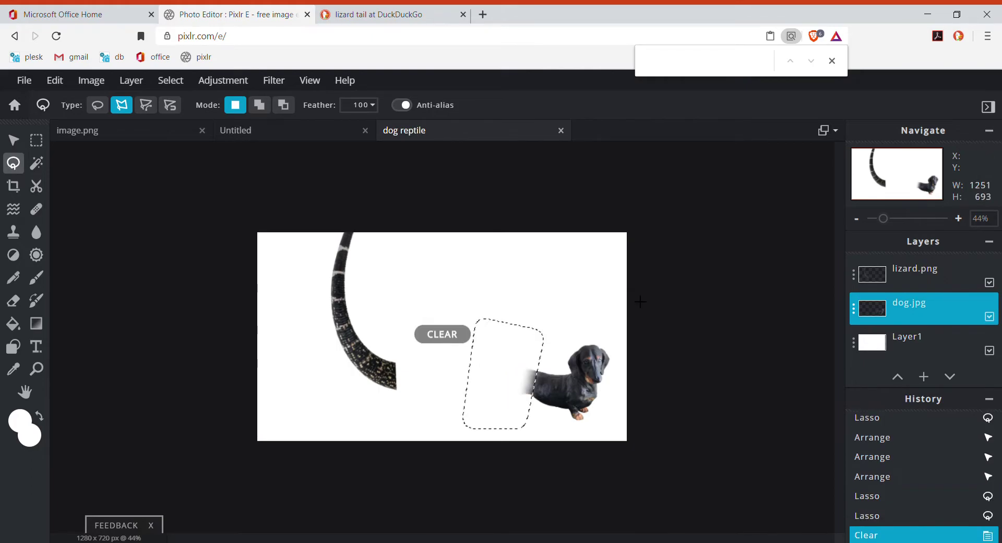
{"action": "left_click", "coordinate": [584, 301]}
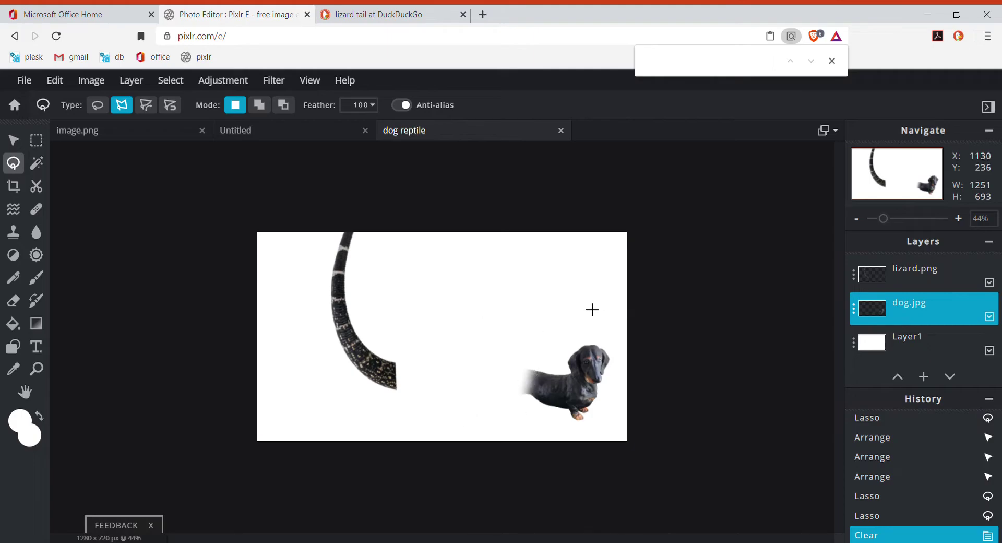
{"action": "left_click", "coordinate": [531, 299]}
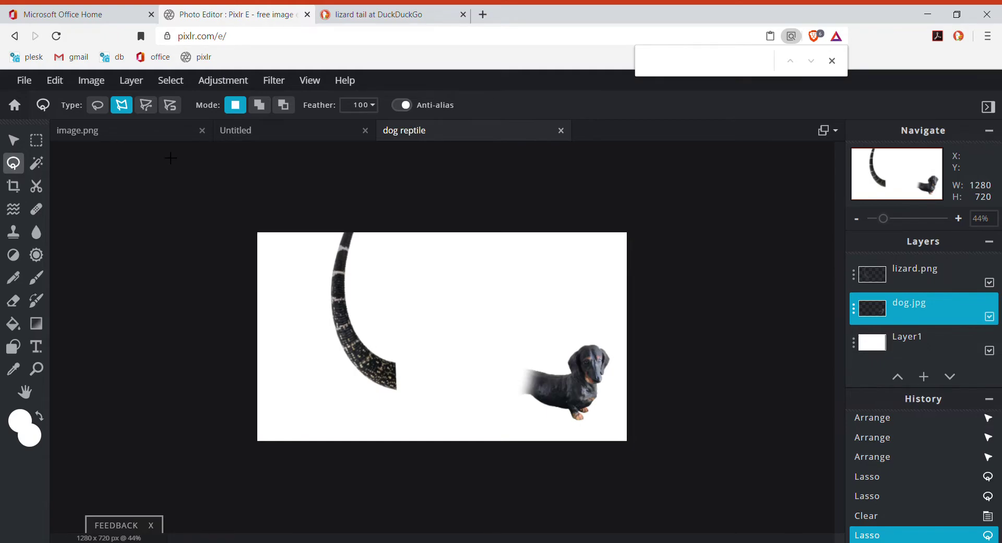
Step: Move the dog next to the thick end of the tail, to about left 421, top 361
{"action": "left_click", "coordinate": [13, 139]}
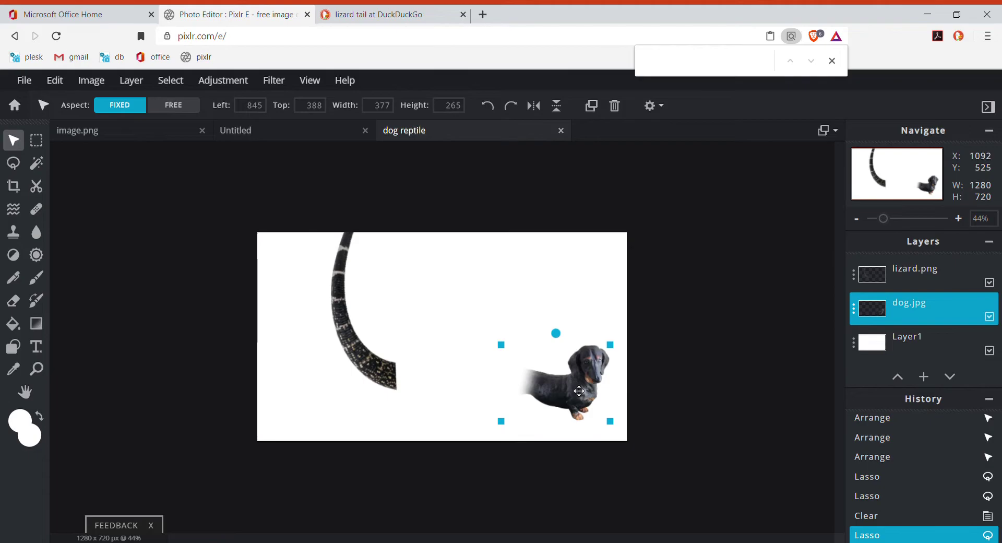
{"action": "left_click_drag", "start_coordinate": [579, 391], "coordinate": [457, 383]}
{"action": "right_click", "coordinate": [450, 378]}
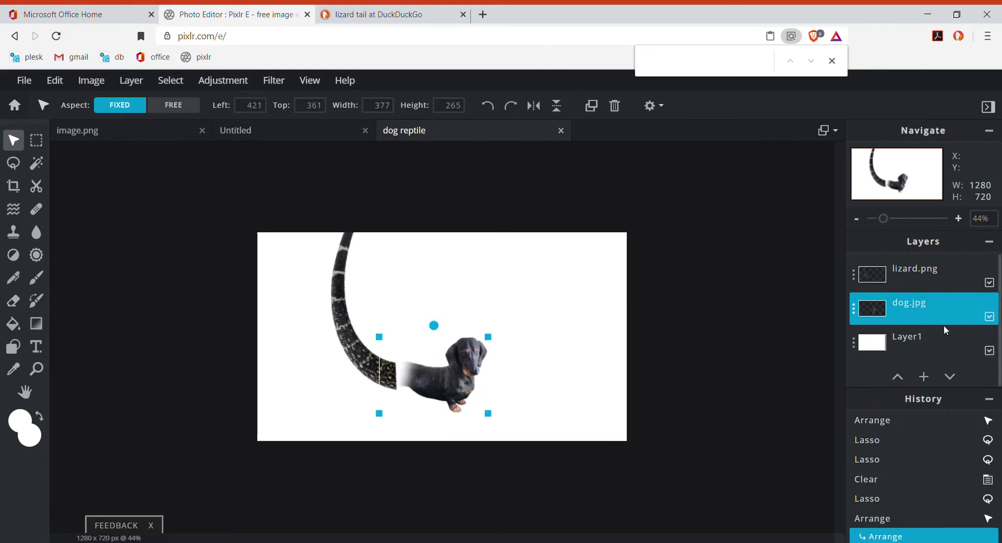
Step: Place the dog.jpg layer above lizard.png and move the dog over the tail's thick end, to about left 333, top 350
{"action": "left_click_drag", "start_coordinate": [940, 320], "coordinate": [930, 279]}
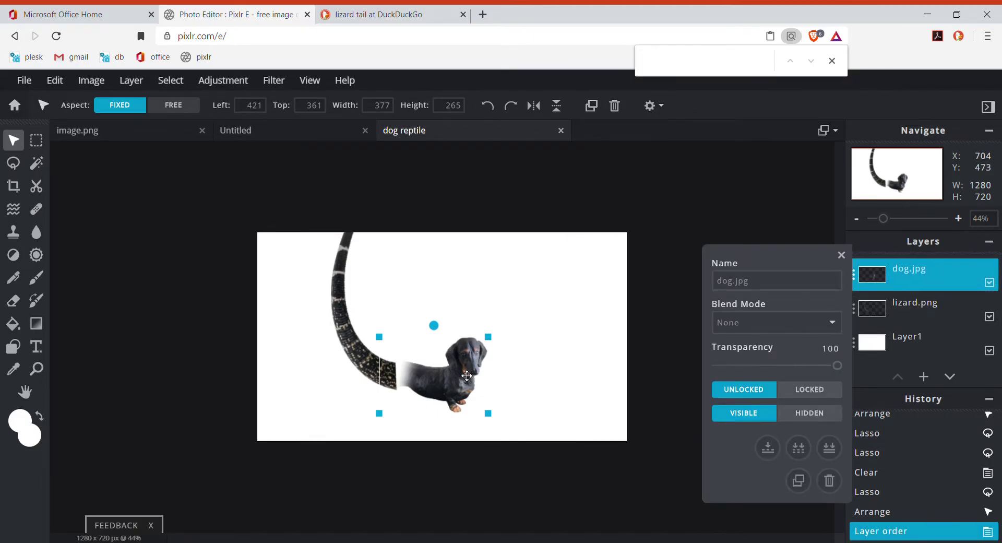
{"action": "left_click_drag", "start_coordinate": [467, 375], "coordinate": [455, 374]}
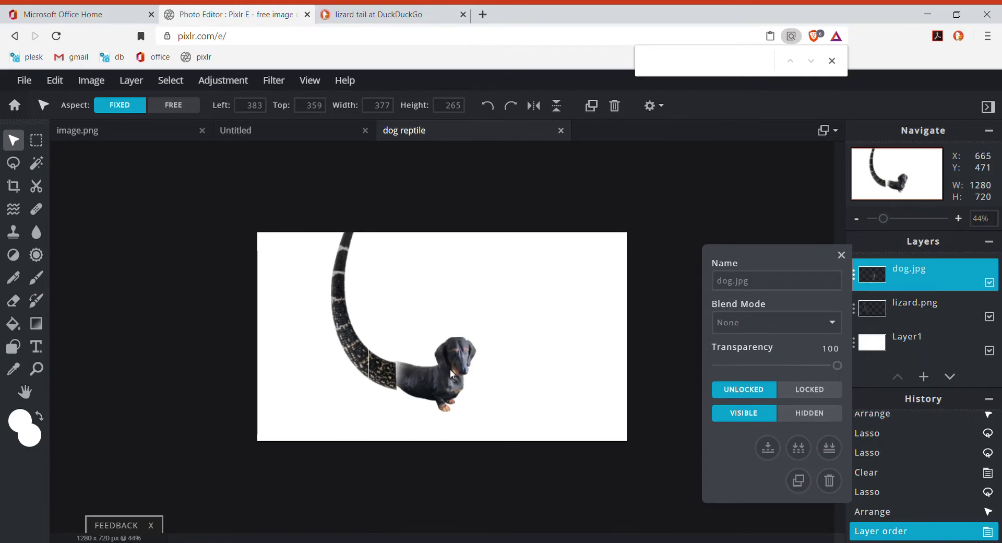
{"action": "right_click", "coordinate": [452, 372]}
{"action": "left_click", "coordinate": [449, 369]}
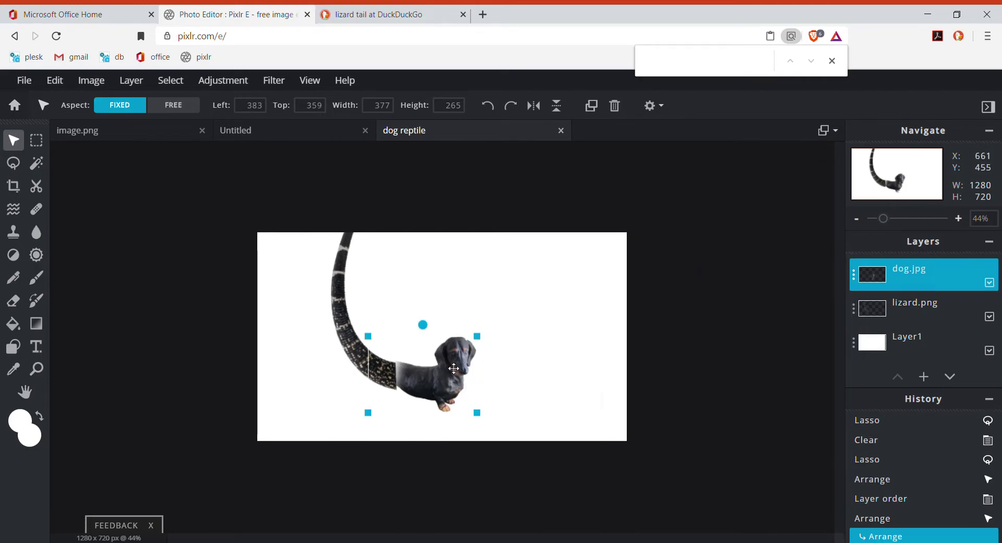
{"action": "left_click_drag", "start_coordinate": [448, 375], "coordinate": [435, 372]}
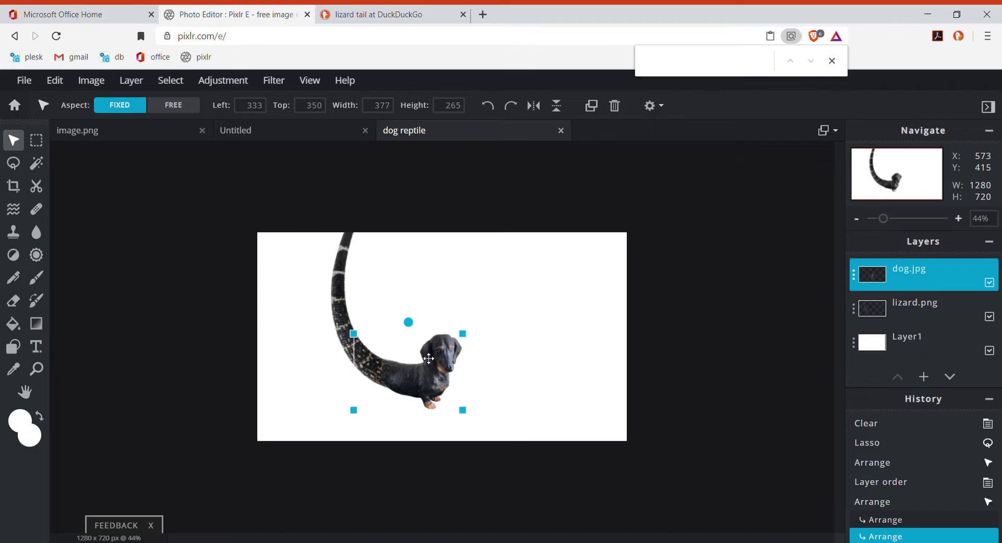
{"action": "scroll", "coordinate": [428, 358], "scroll_direction": "up", "scroll_amount": 5}
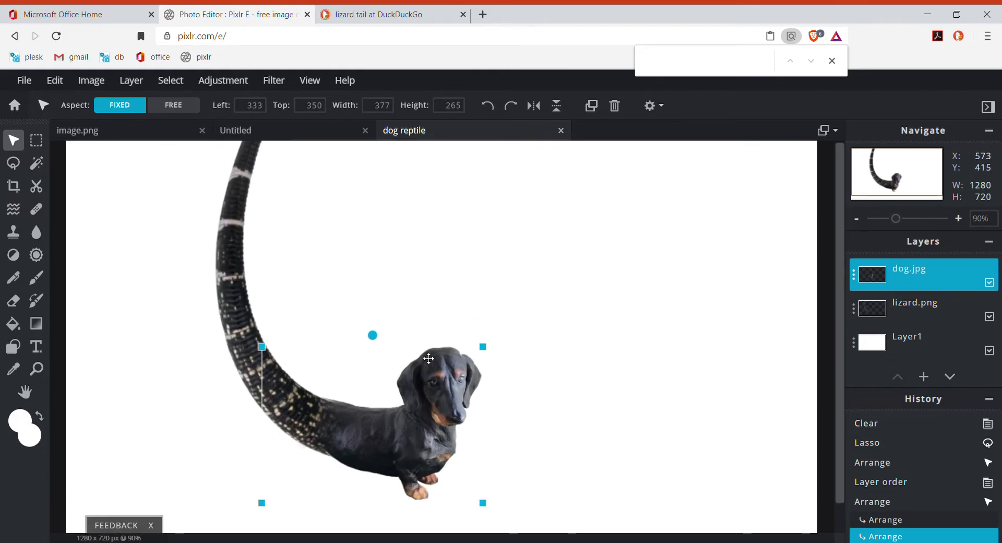
Step: Nudge the dog.jpg layer slightly down to top 352 so it lines up with the tail
{"action": "key", "text": "Down"}
{"action": "key", "text": "Down"}
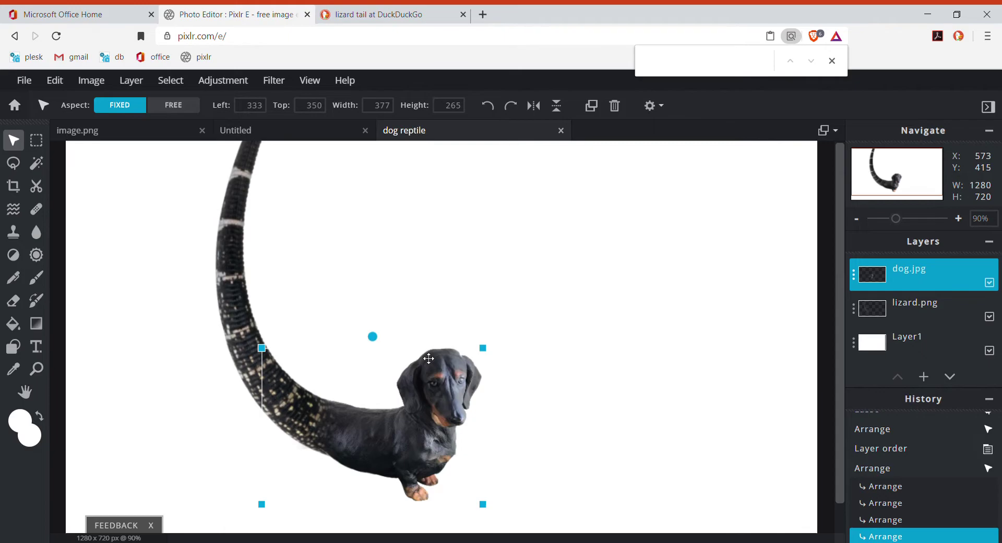
Step: Scale the lizard.png layer proportionally to about 651 × 831 and move it to about left 90, top -30
{"action": "scroll", "coordinate": [428, 358], "scroll_direction": "down", "scroll_amount": 3}
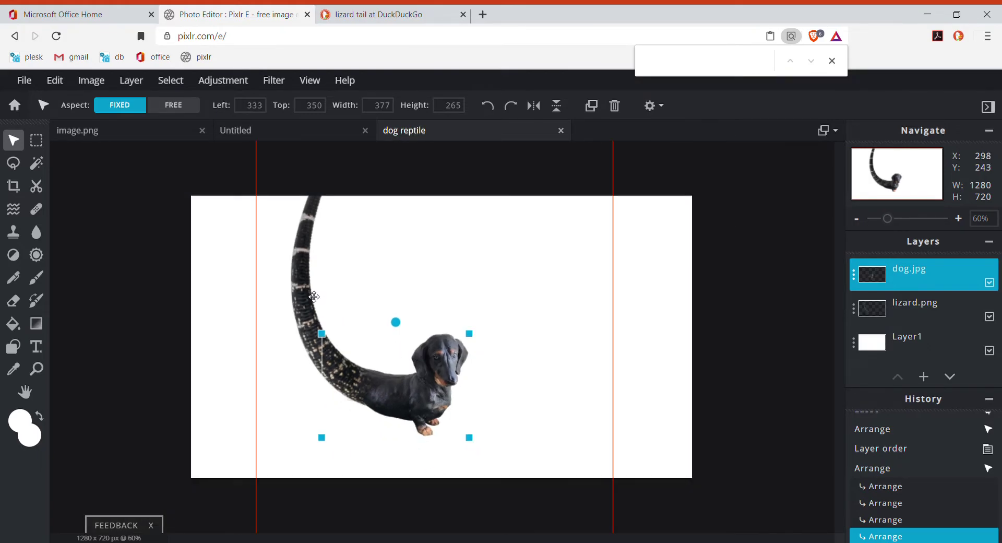
{"action": "left_click_drag", "start_coordinate": [311, 296], "coordinate": [286, 364]}
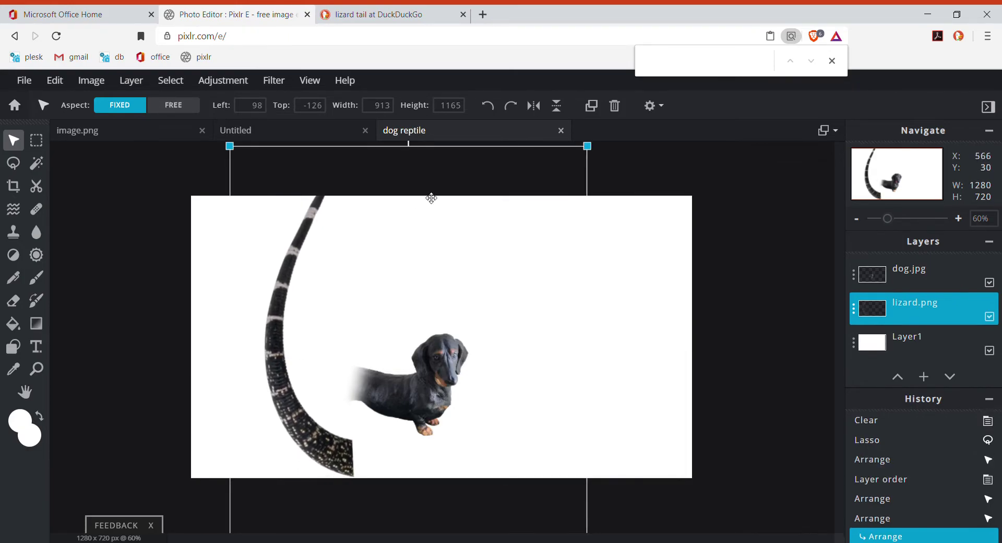
{"action": "left_click_drag", "start_coordinate": [588, 147], "coordinate": [485, 277]}
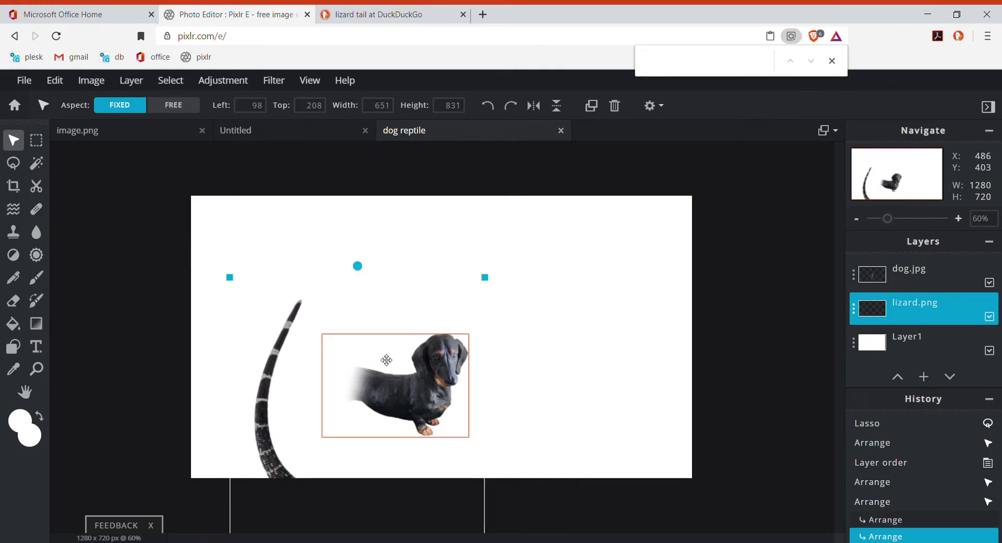
{"action": "left_click_drag", "start_coordinate": [269, 429], "coordinate": [266, 335]}
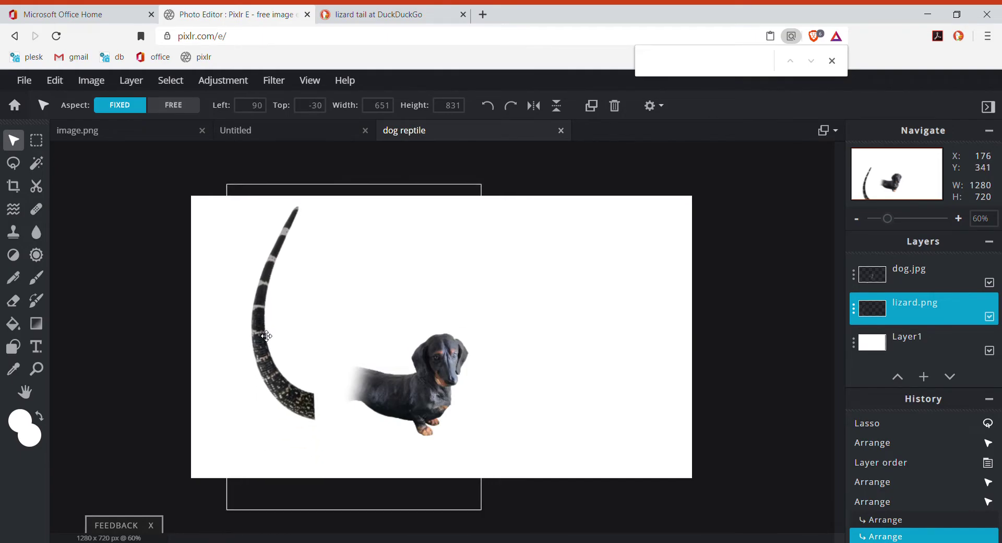
Step: Scale the dog.jpg layer to about 315 × 221 and place it over the tail's thick end, at about left 206, top 426
{"action": "left_click", "coordinate": [408, 384]}
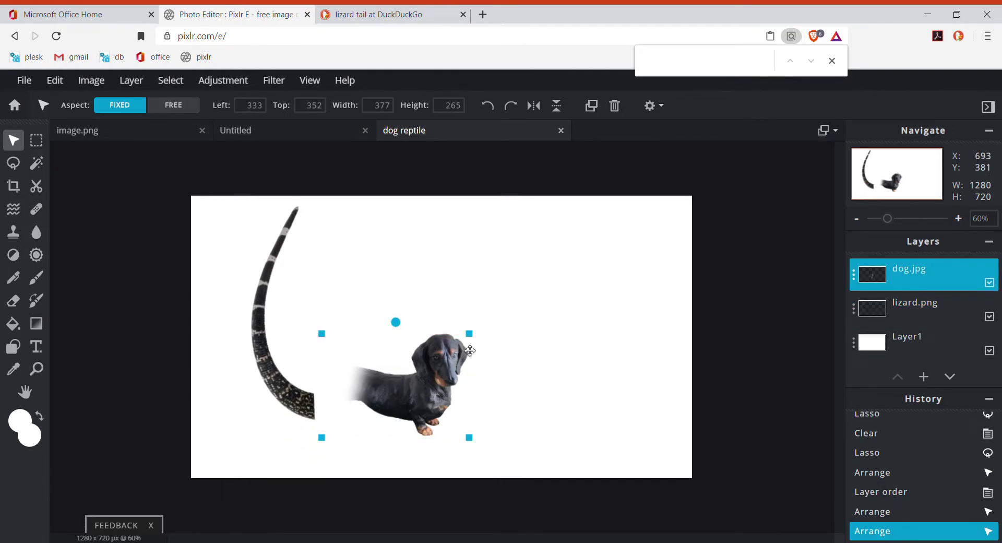
{"action": "left_click_drag", "start_coordinate": [470, 337], "coordinate": [363, 413]}
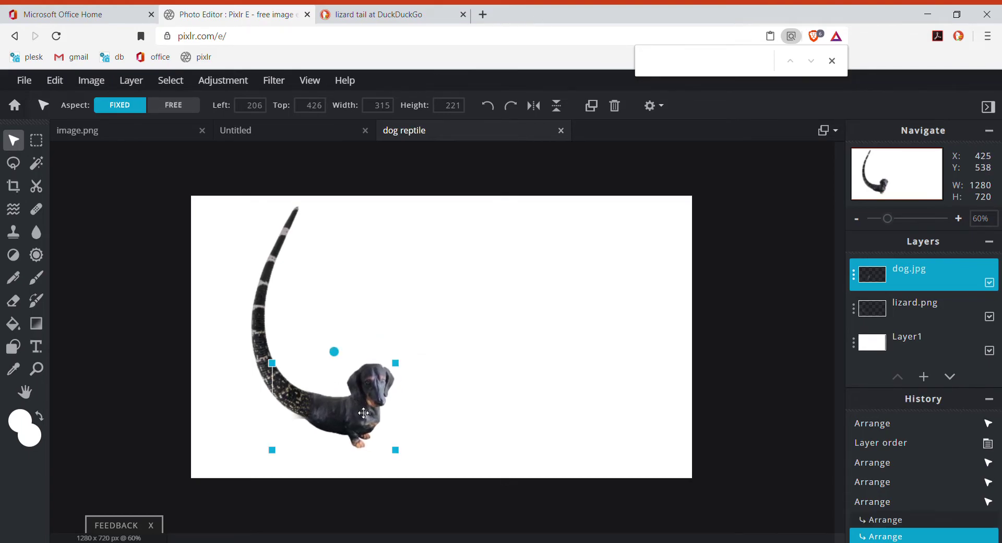
{"action": "left_click", "coordinate": [445, 380]}
{"action": "left_click", "coordinate": [533, 364]}
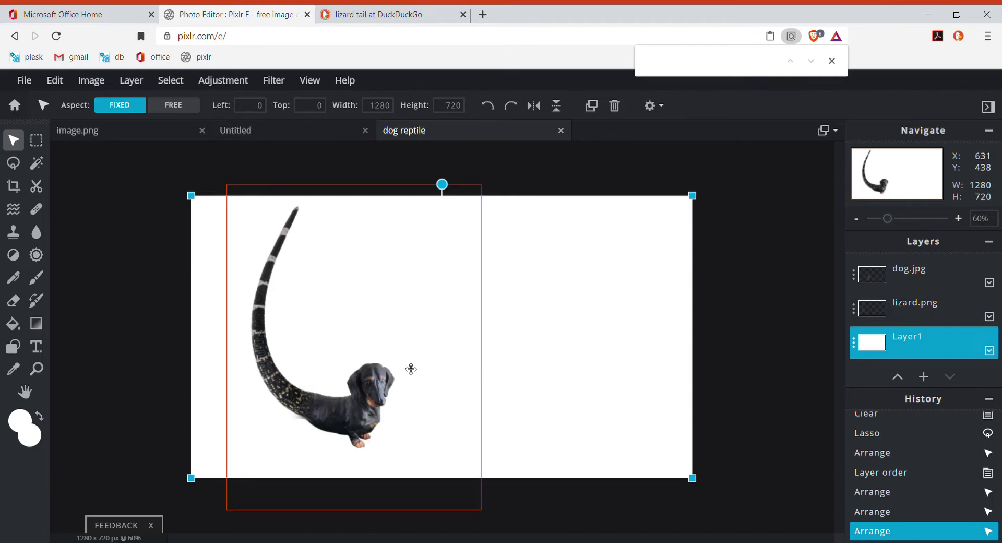
Step: Crop the canvas closely around the dog and its tail, to about 426 × 689 pixels
{"action": "left_click", "coordinate": [14, 186]}
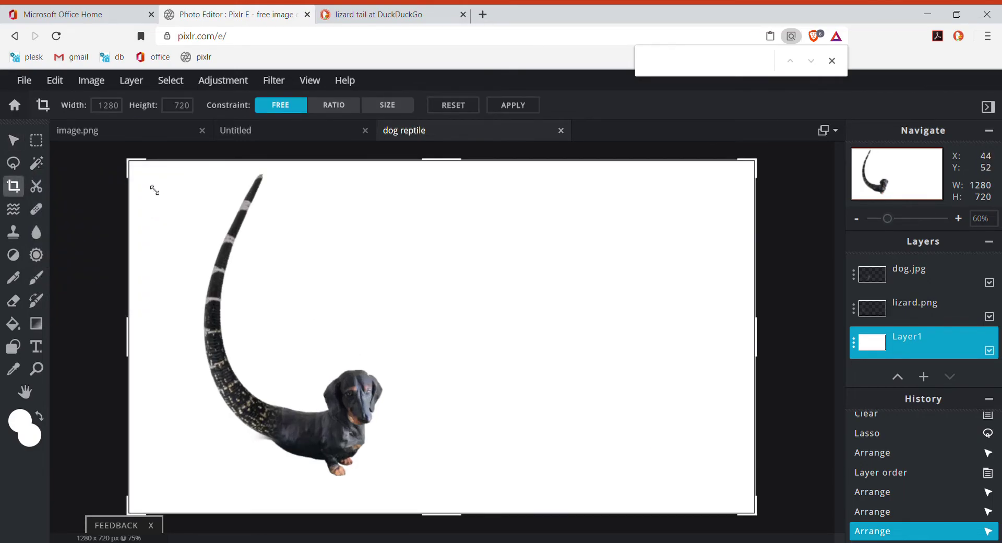
{"action": "left_click_drag", "start_coordinate": [129, 325], "coordinate": [189, 326]}
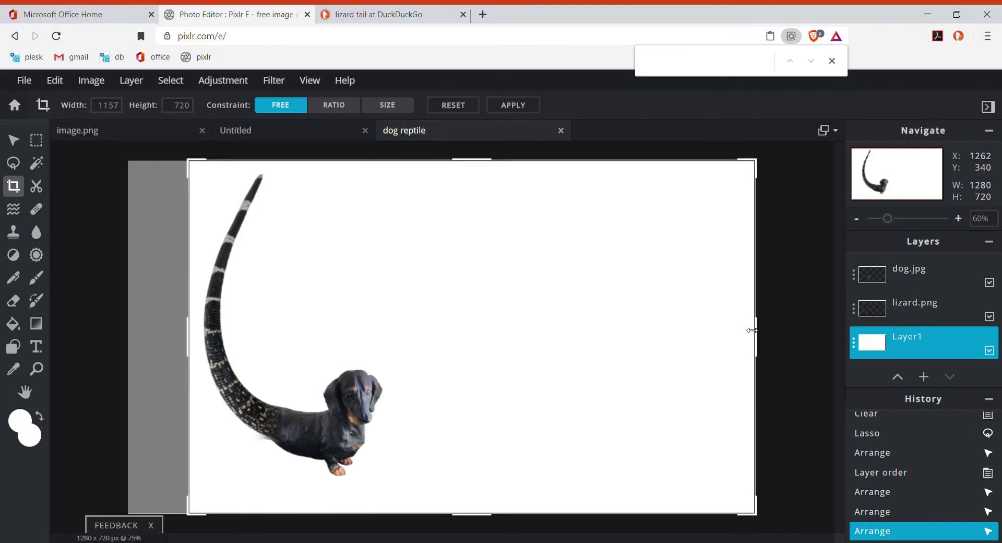
{"action": "left_click_drag", "start_coordinate": [761, 331], "coordinate": [409, 382]}
{"action": "left_click_drag", "start_coordinate": [303, 517], "coordinate": [301, 503]}
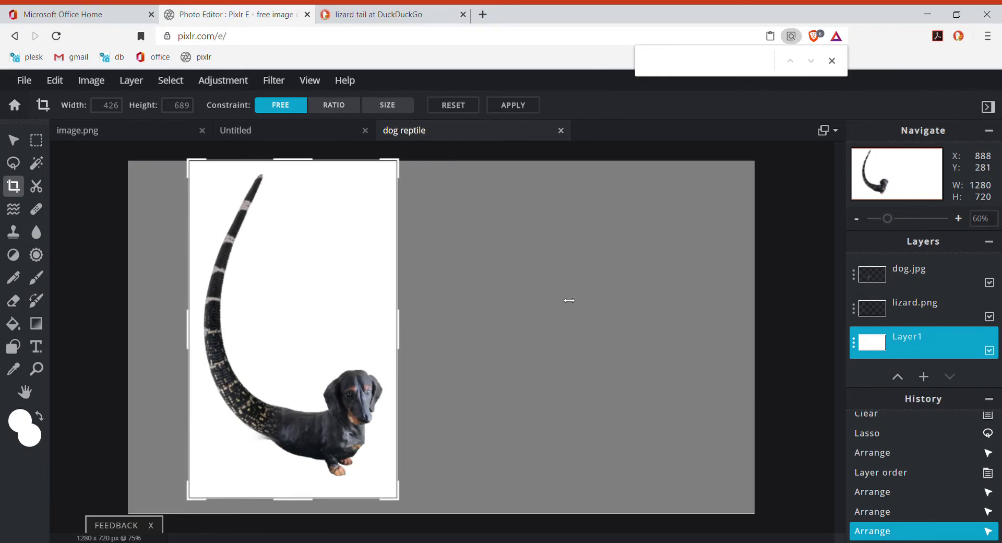
{"action": "key", "text": "Return"}
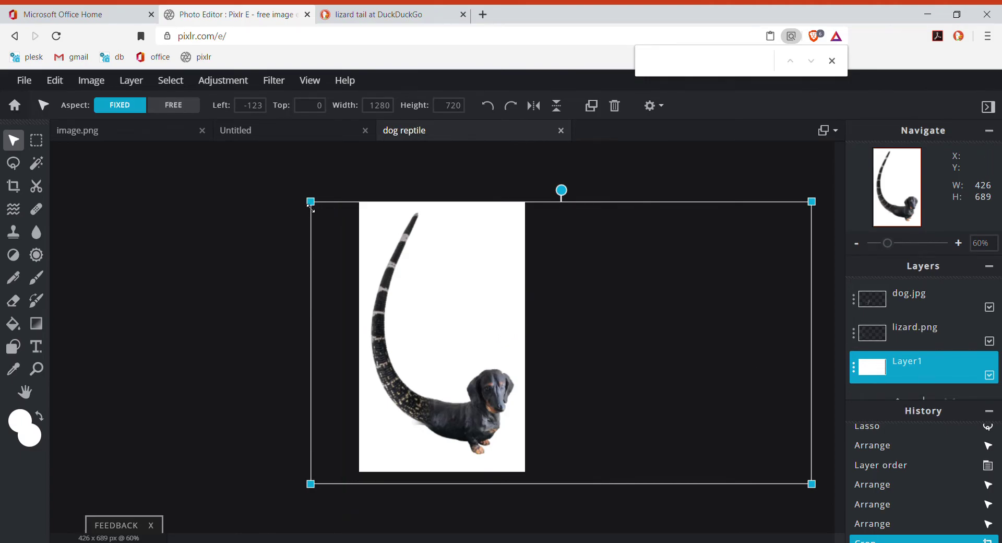
Step: Resize the white Layer1 non-proportionally to about 425 × 686 at left -1, top 7, to fit the cropped canvas
{"action": "key", "text": "shift"}
{"action": "left_click_drag", "start_coordinate": [312, 207], "coordinate": [358, 205]}
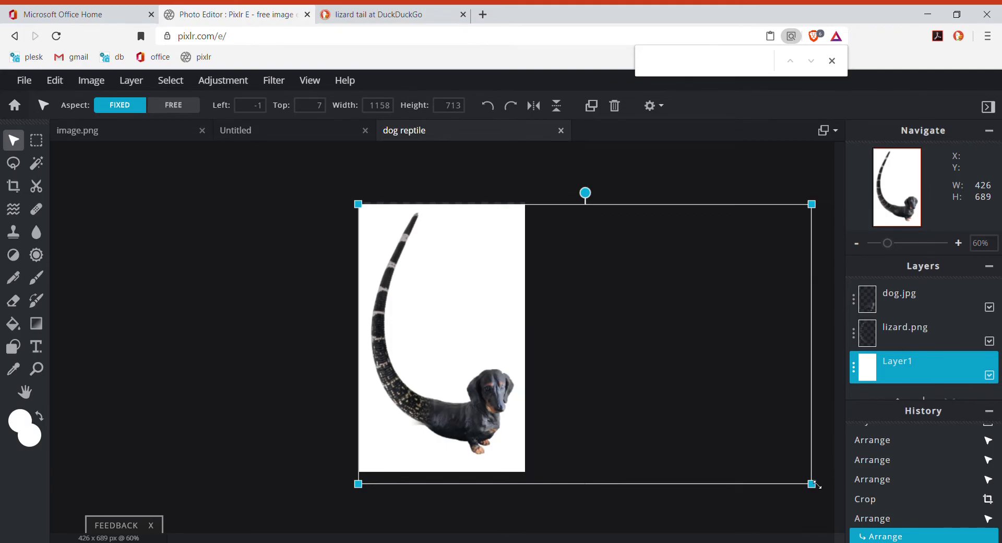
{"action": "key", "text": "shift"}
{"action": "left_click_drag", "start_coordinate": [812, 484], "coordinate": [529, 476]}
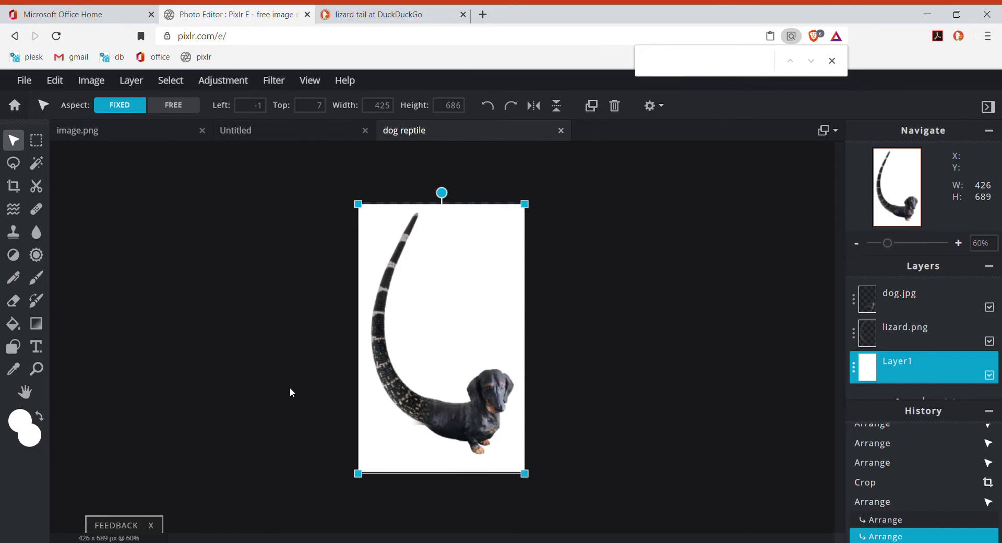
Step: Try filling Layer1 with a linear rainbow gradient running from the canvas's upper edge to its lower edge
{"action": "left_click", "coordinate": [36, 324]}
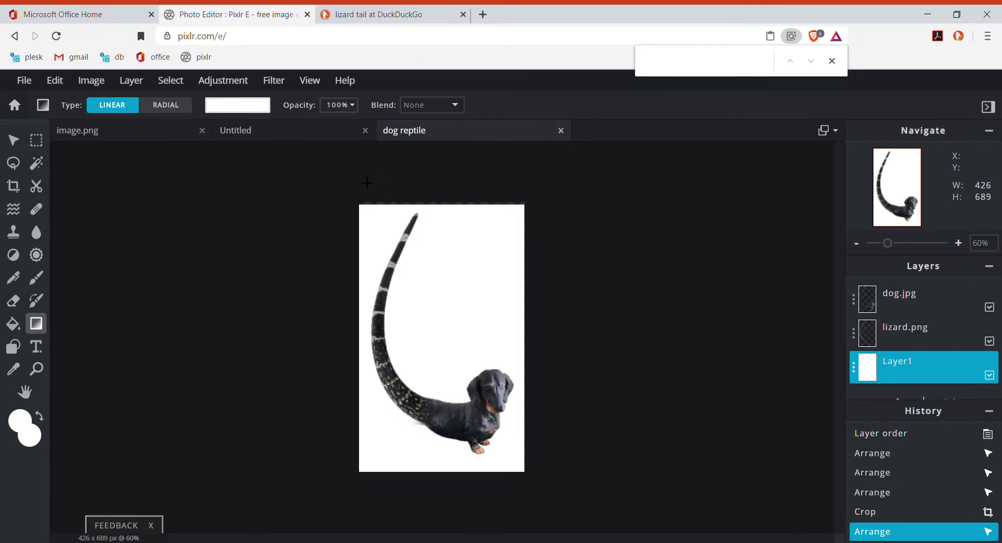
{"action": "left_click", "coordinate": [259, 108]}
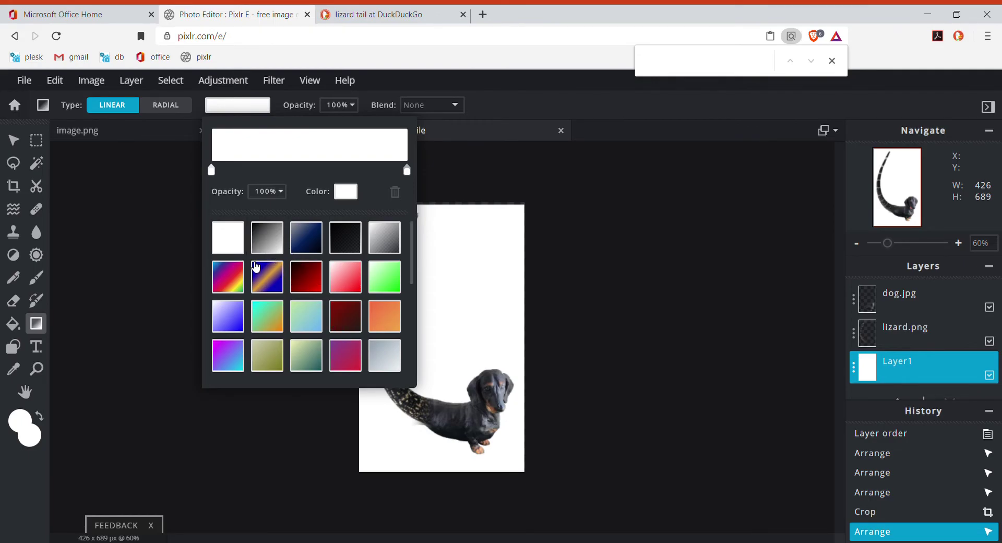
{"action": "left_click", "coordinate": [233, 278]}
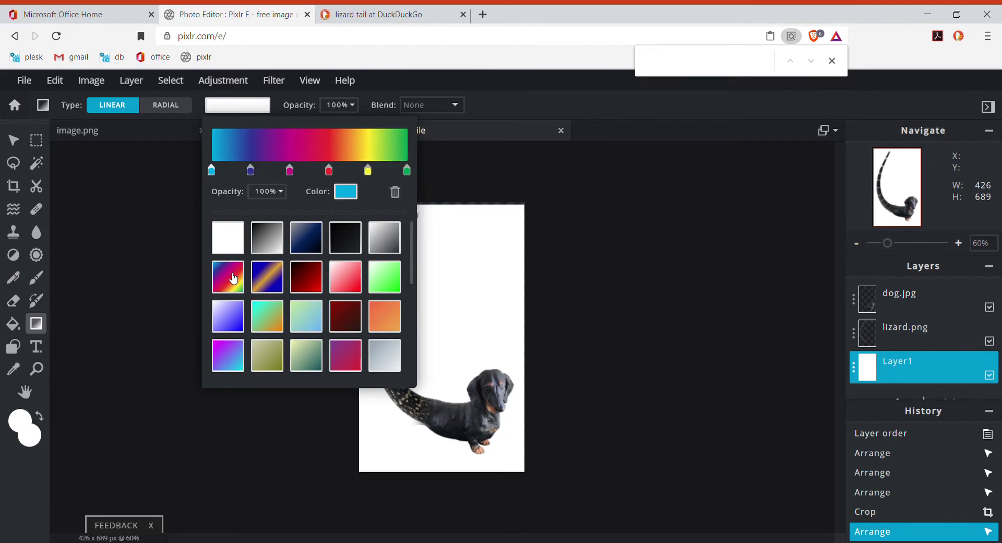
{"action": "left_click", "coordinate": [463, 208]}
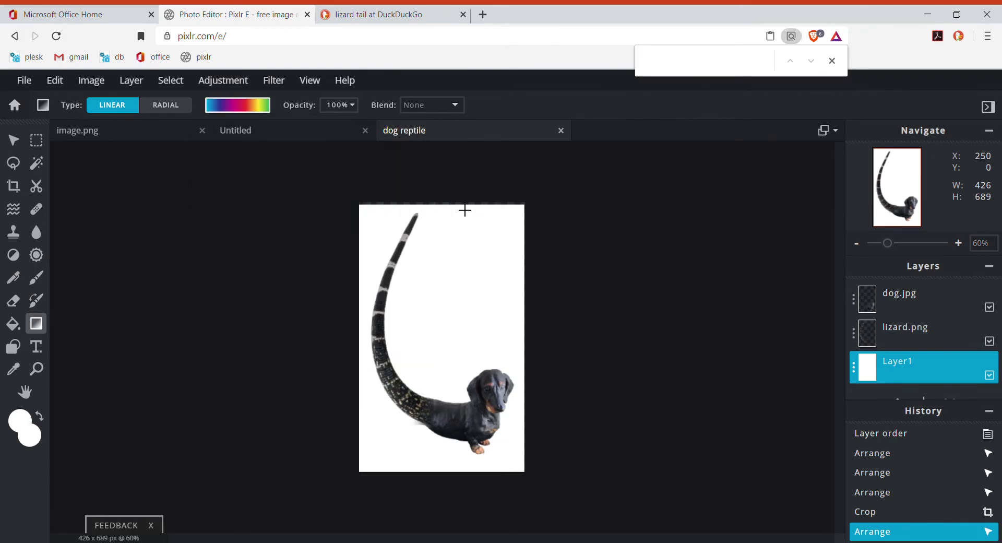
{"action": "left_click_drag", "start_coordinate": [463, 208], "coordinate": [458, 479]}
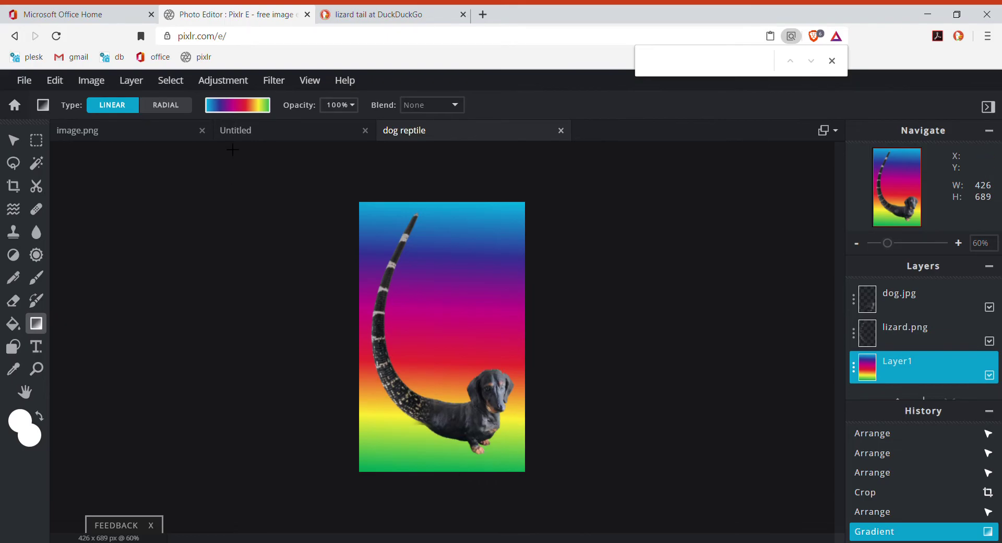
Step: Undo the rainbow gradient on Layer1
{"action": "left_click", "coordinate": [249, 107]}
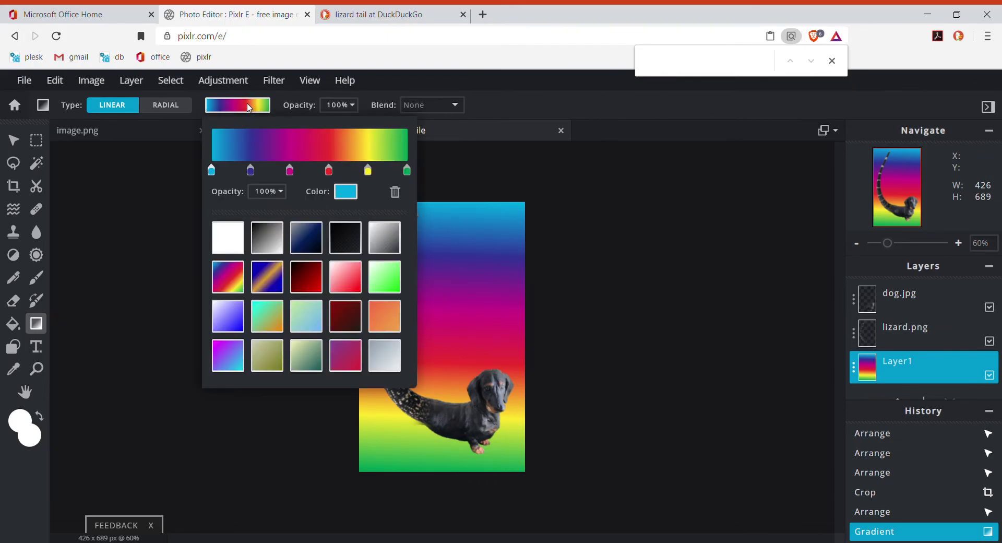
{"action": "left_click", "coordinate": [253, 112]}
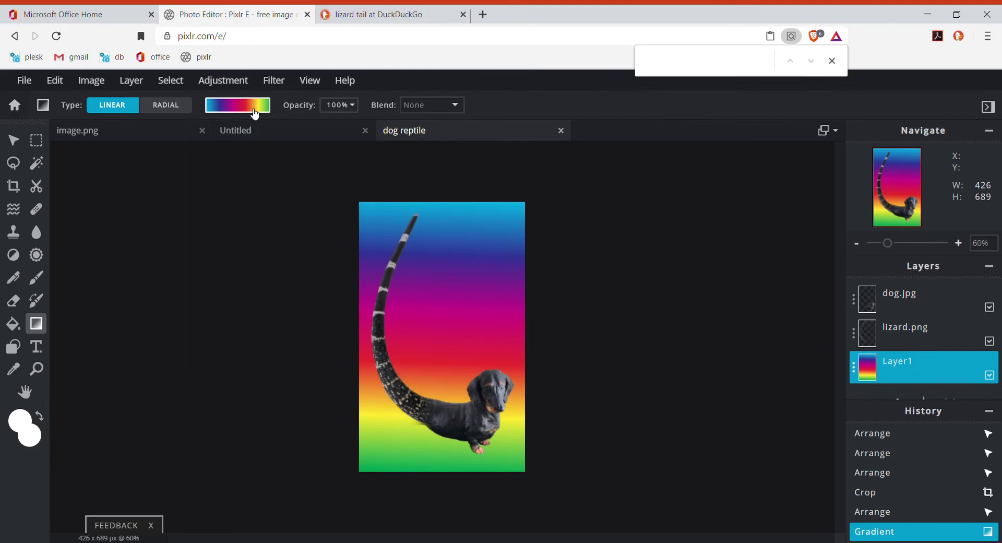
{"action": "key", "text": "ctrl+z"}
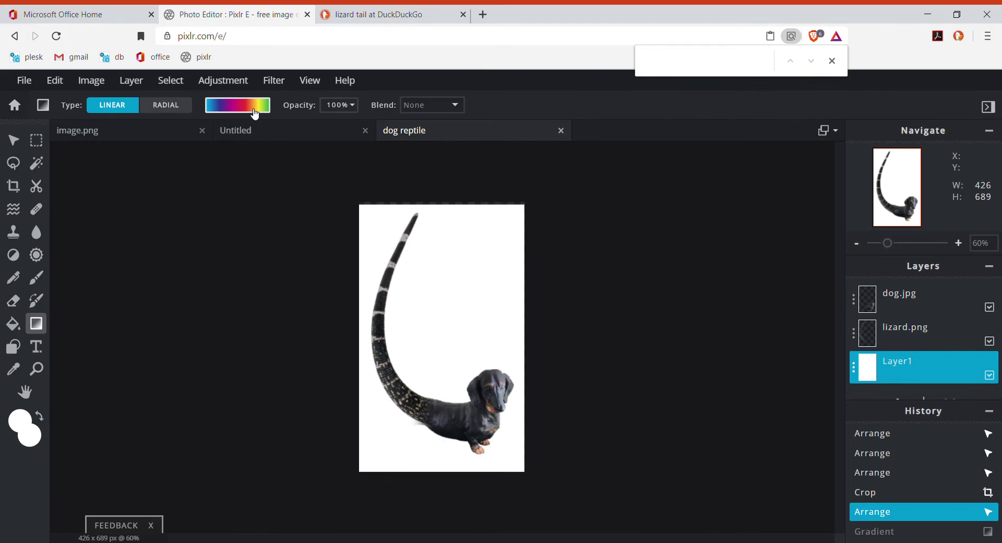
Step: Start a custom gradient from the plain white preset and set its first color stop to red, #FF0000
{"action": "left_click", "coordinate": [253, 112]}
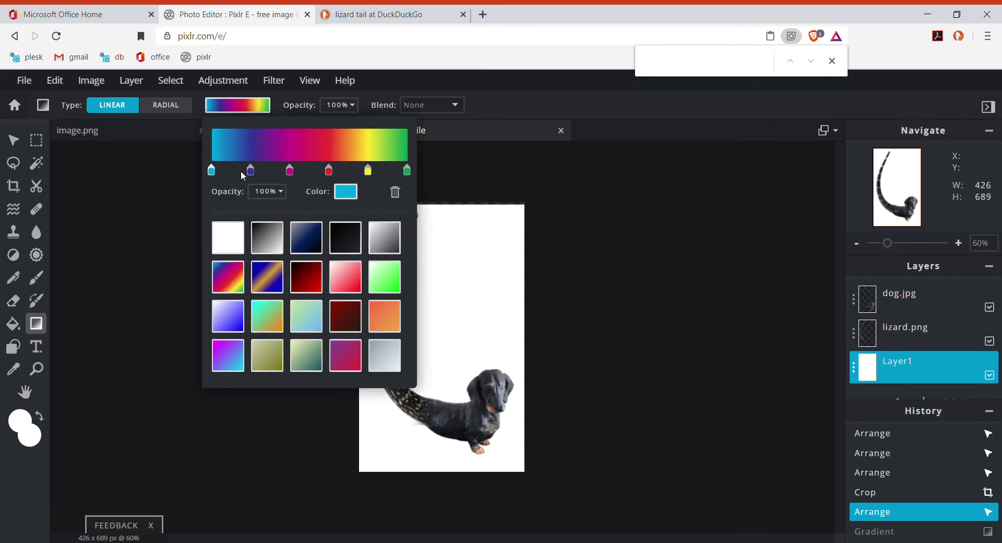
{"action": "left_click", "coordinate": [235, 235]}
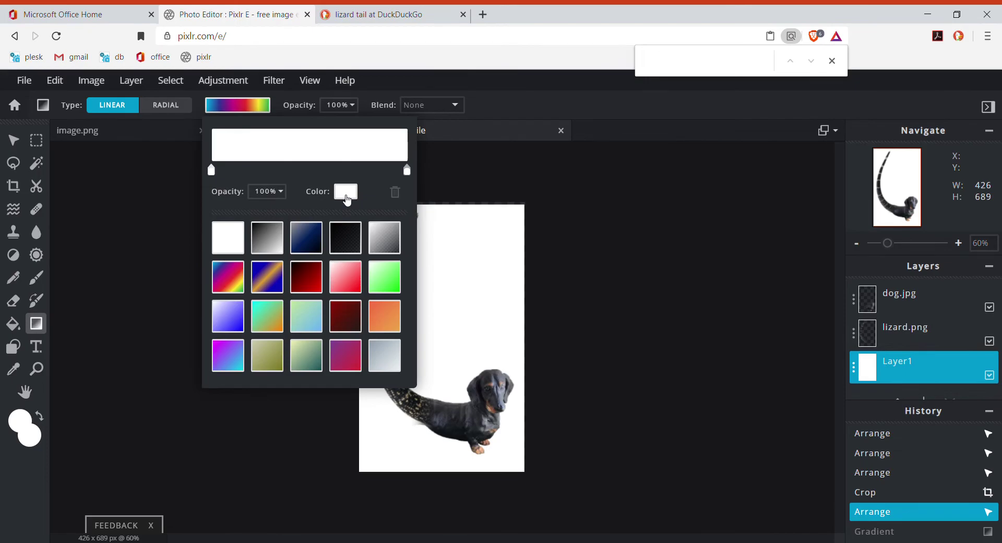
{"action": "left_click", "coordinate": [346, 193]}
{"action": "mouse_move", "coordinate": [210, 241]}
{"action": "left_mouse_down"}
{"action": "mouse_move", "coordinate": [199, 236]}
{"action": "mouse_move", "coordinate": [261, 193]}
{"action": "left_mouse_up"}
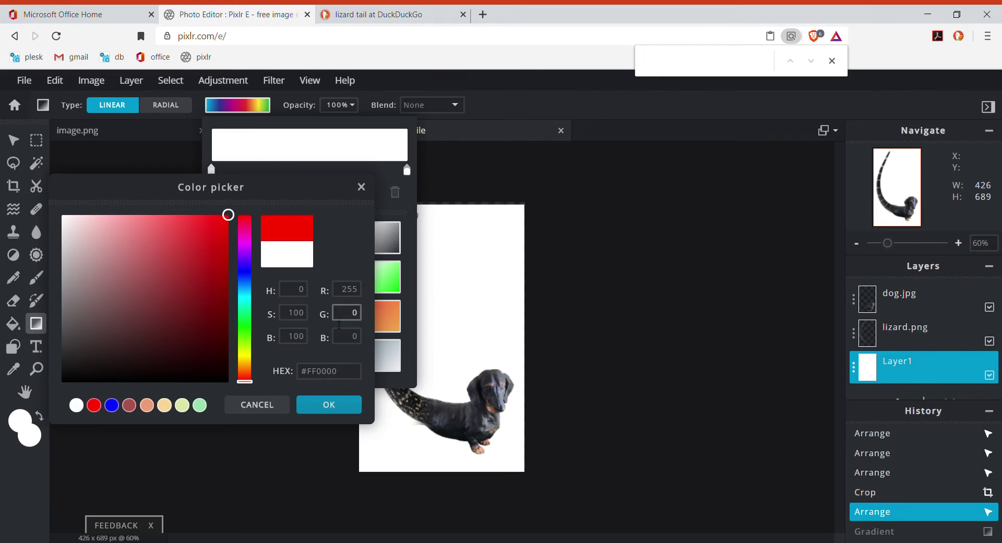
{"action": "left_click", "coordinate": [320, 406]}
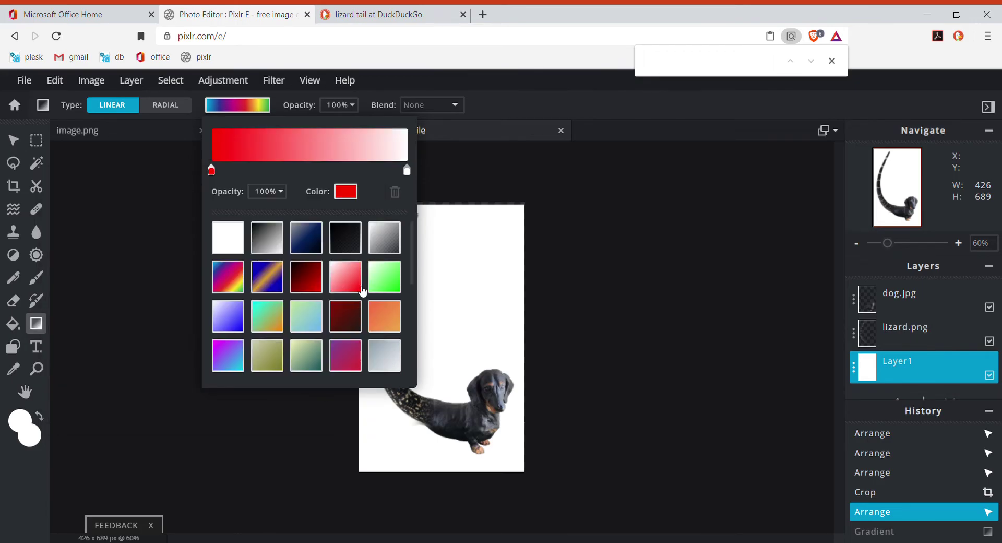
Step: Set the gradient's end color stop to blue, #2F00FF, and close the gradient settings
{"action": "left_click", "coordinate": [411, 174]}
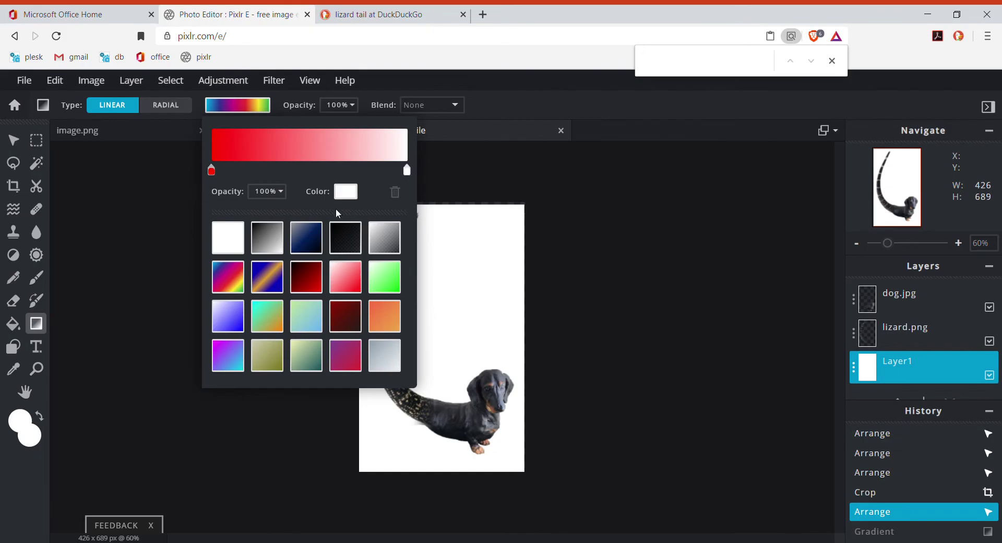
{"action": "left_click", "coordinate": [352, 192]}
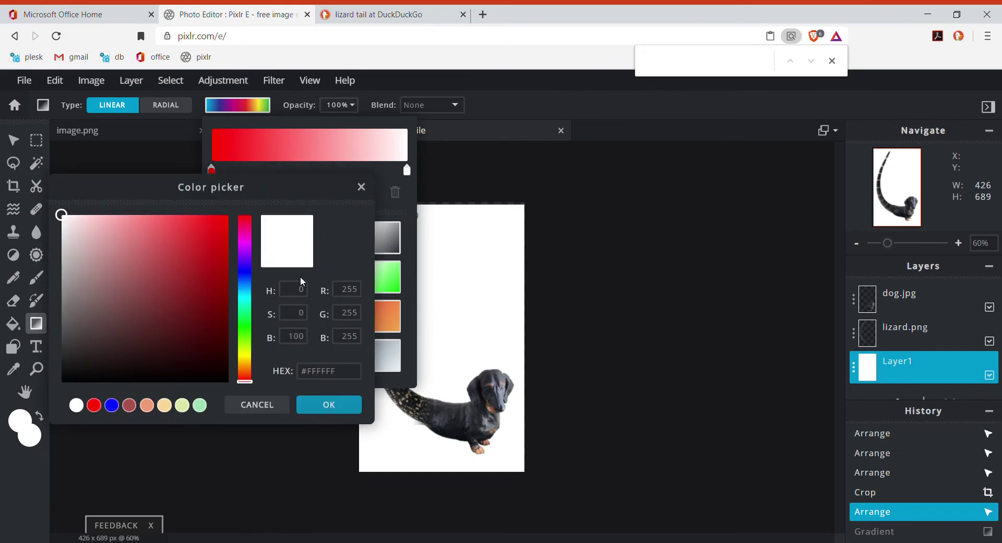
{"action": "left_click", "coordinate": [247, 266]}
{"action": "mouse_move", "coordinate": [223, 256]}
{"action": "left_mouse_down"}
{"action": "mouse_move", "coordinate": [226, 233]}
{"action": "mouse_move", "coordinate": [250, 209]}
{"action": "left_mouse_up"}
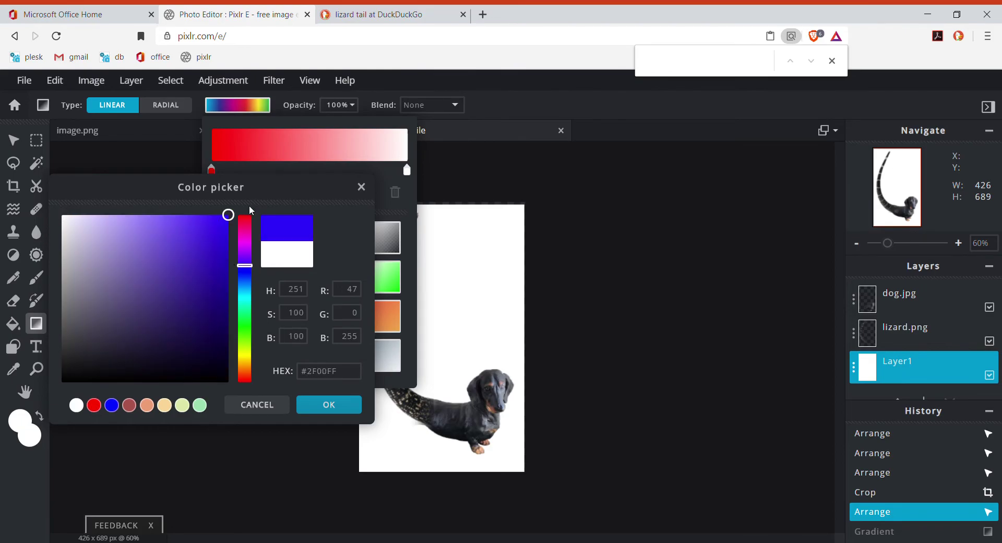
{"action": "left_click", "coordinate": [345, 405]}
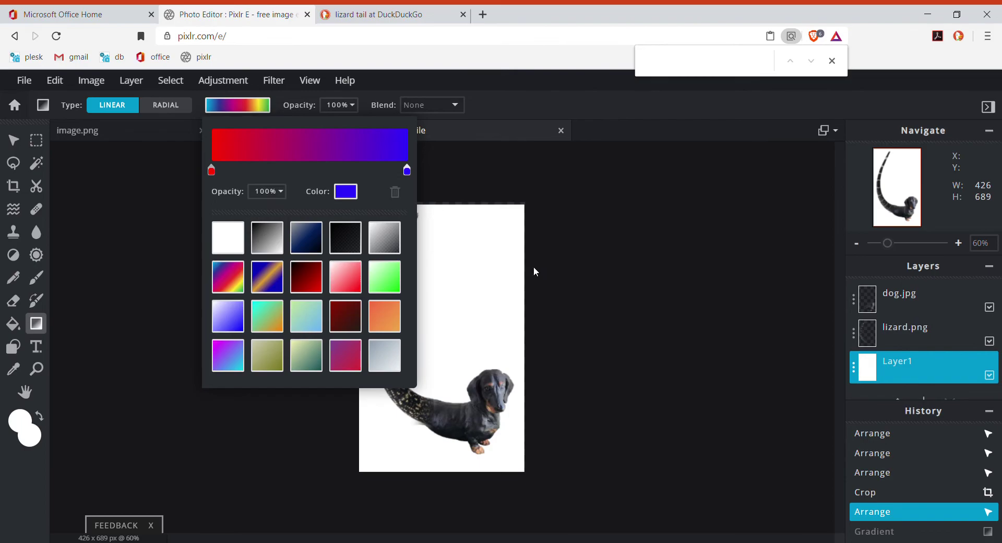
{"action": "left_click", "coordinate": [527, 217]}
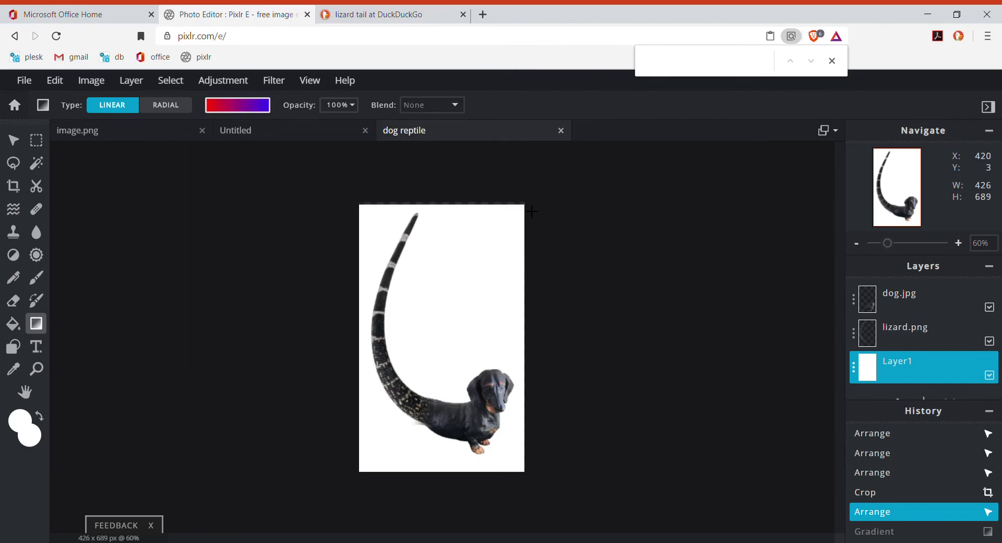
Step: Try the red-to-blue gradient diagonally on Layer1, once from corner to corner and once over a short central span, undoing each
{"action": "left_click_drag", "start_coordinate": [522, 203], "coordinate": [370, 477]}
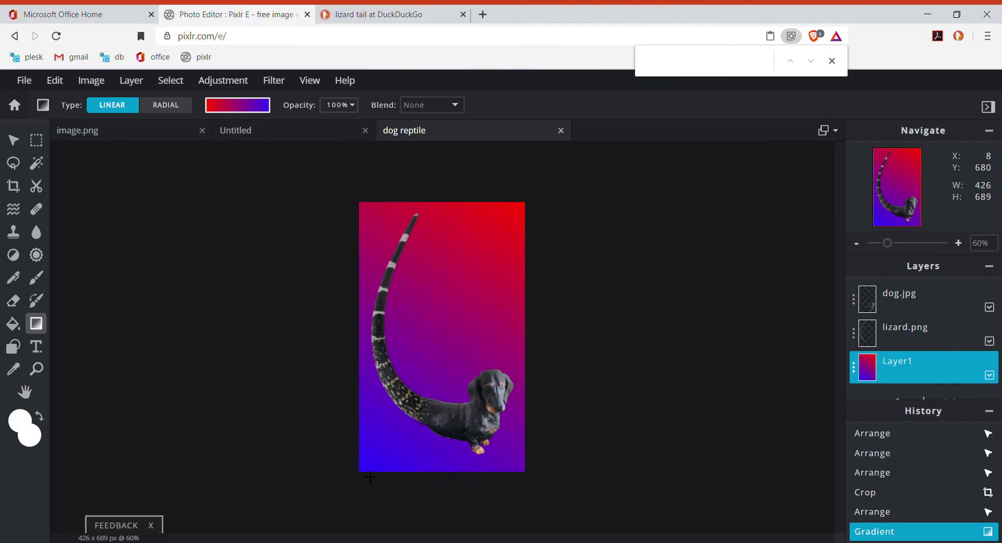
{"action": "key", "text": "ctrl+z"}
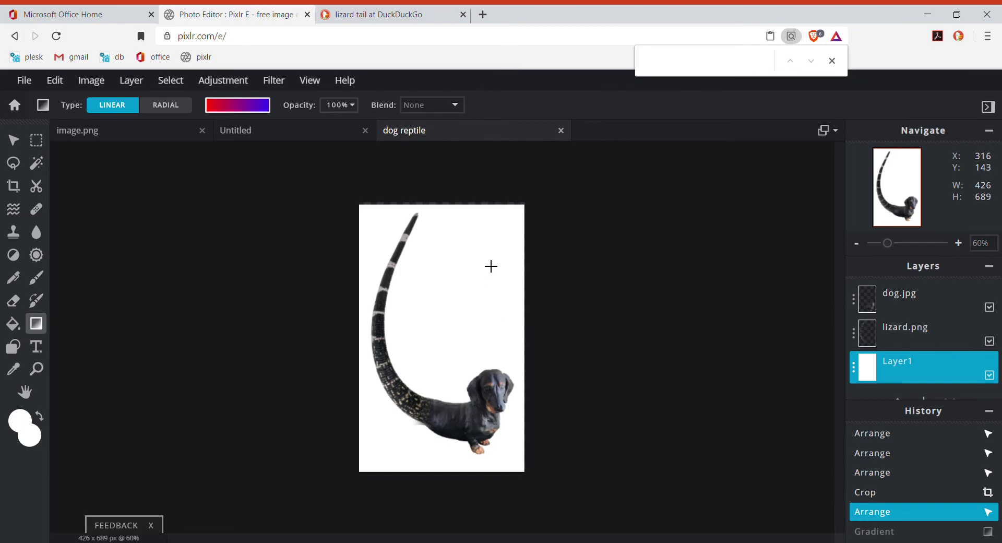
{"action": "left_click_drag", "start_coordinate": [491, 267], "coordinate": [426, 380]}
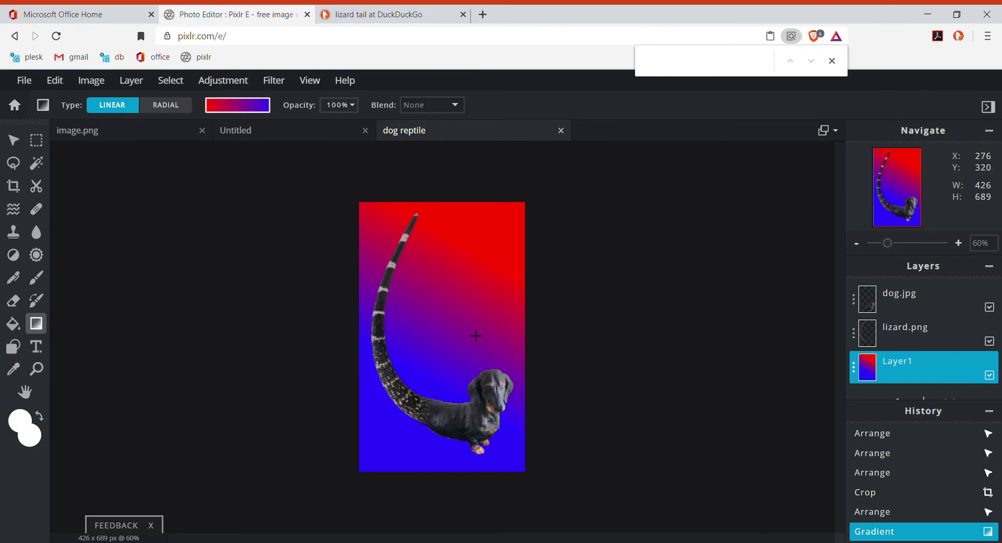
{"action": "key", "text": "ctrl+z"}
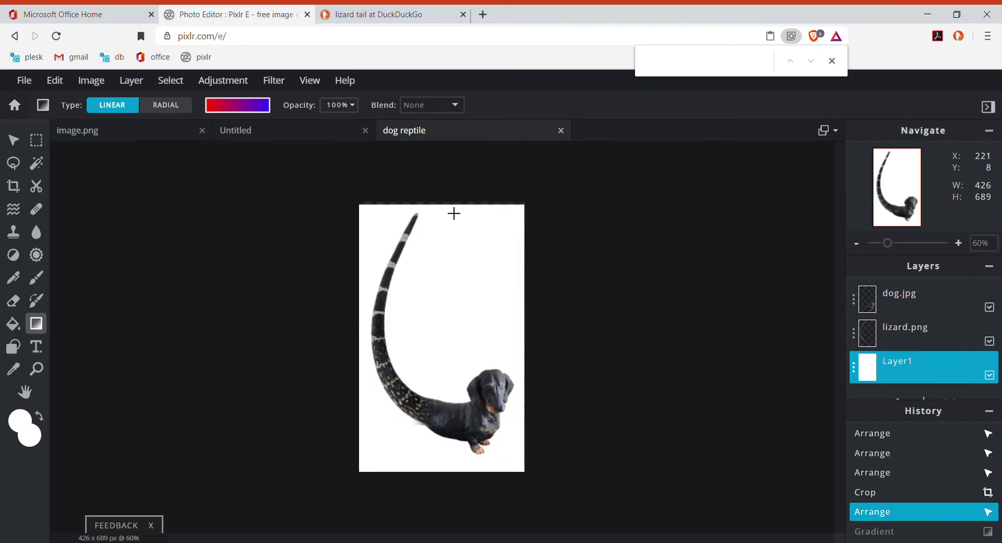
Step: Fill Layer1 with the red-to-blue linear gradient running vertically from the canvas's upper edge to its lower edge
{"action": "left_click_drag", "start_coordinate": [444, 205], "coordinate": [448, 480]}
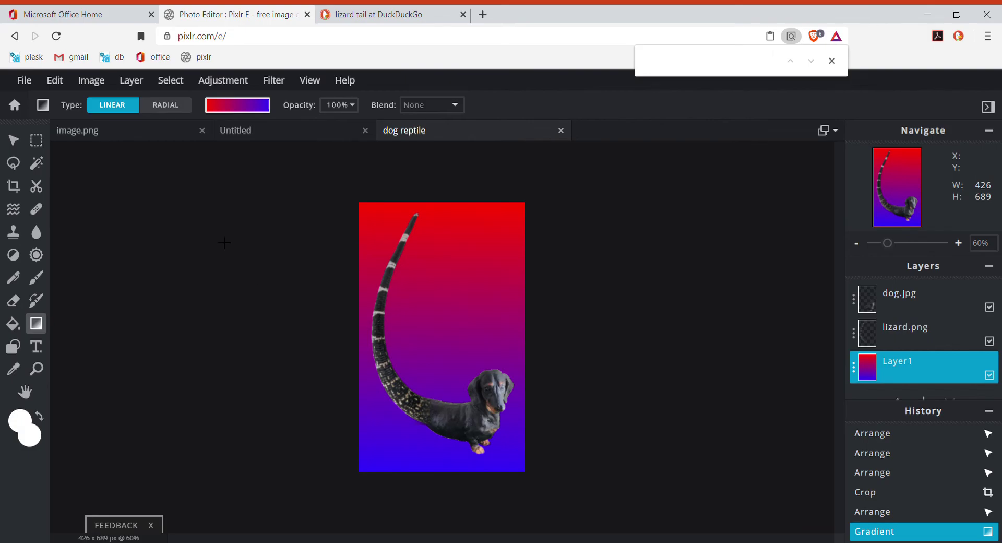
Step: Save the composite as a JPG named "dog reptile v3" and close the save dialog
{"action": "left_click", "coordinate": [26, 82]}
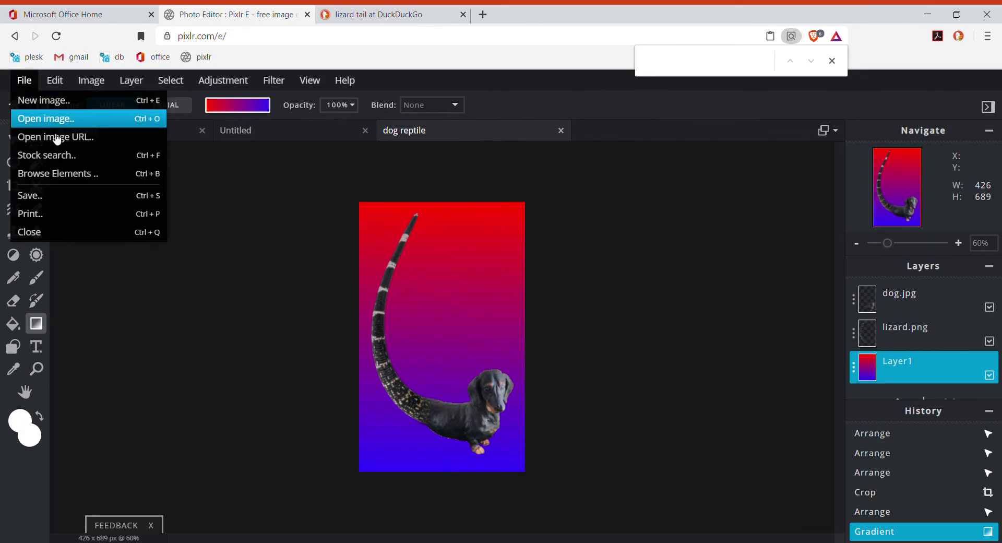
{"action": "left_click", "coordinate": [76, 196]}
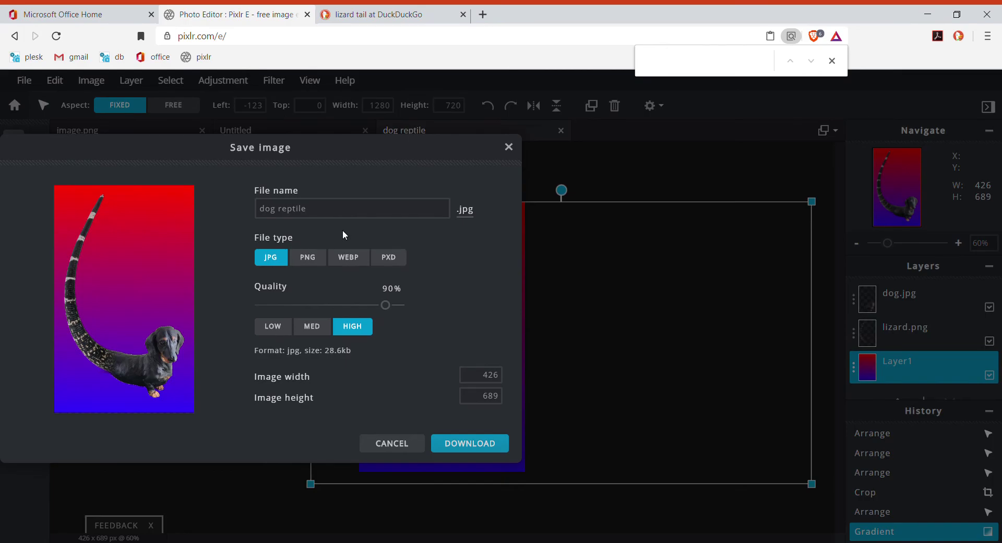
{"action": "left_click", "coordinate": [327, 208]}
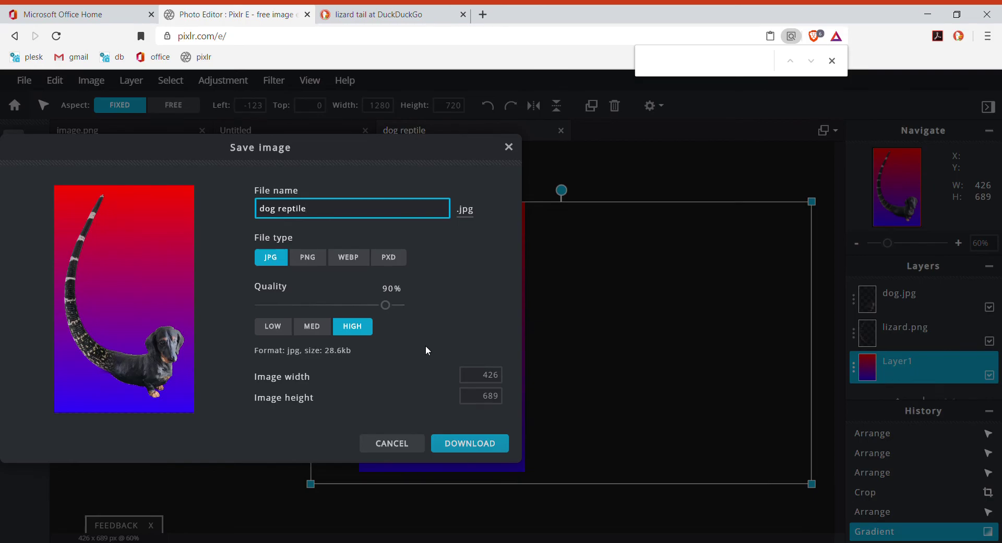
{"action": "left_click", "coordinate": [471, 447]}
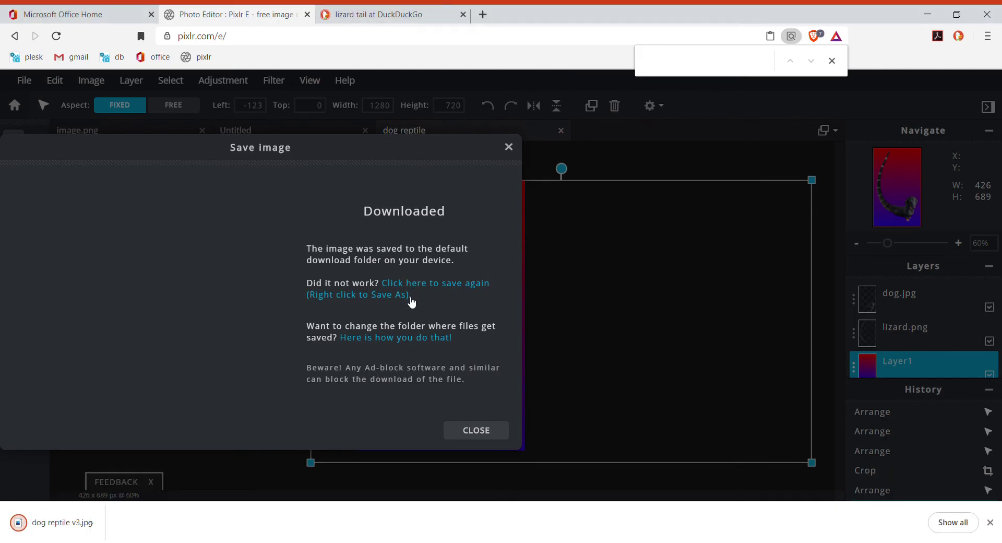
{"action": "left_click", "coordinate": [509, 147]}
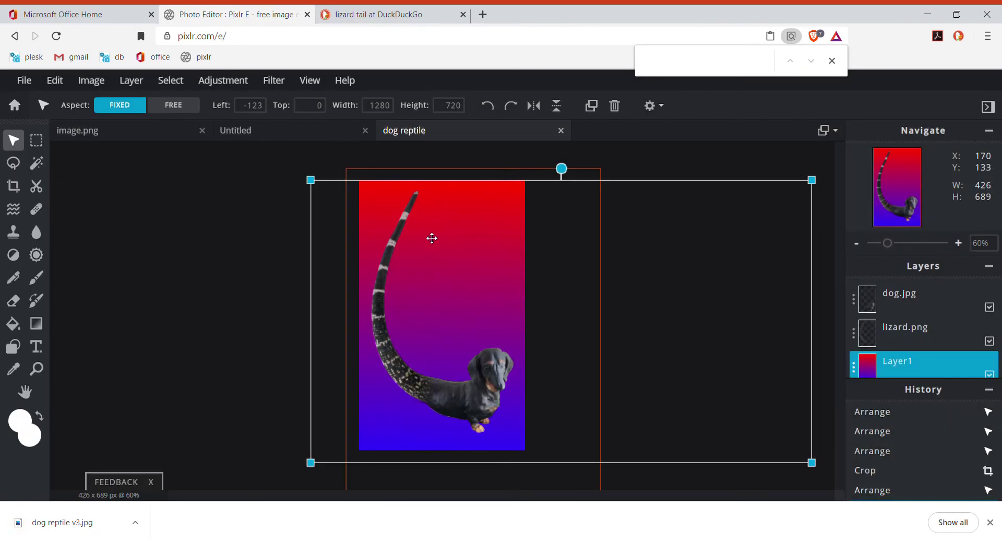
Step: Save the layered project in PXD format under the name "dog reptile v3"
{"action": "left_click", "coordinate": [28, 87]}
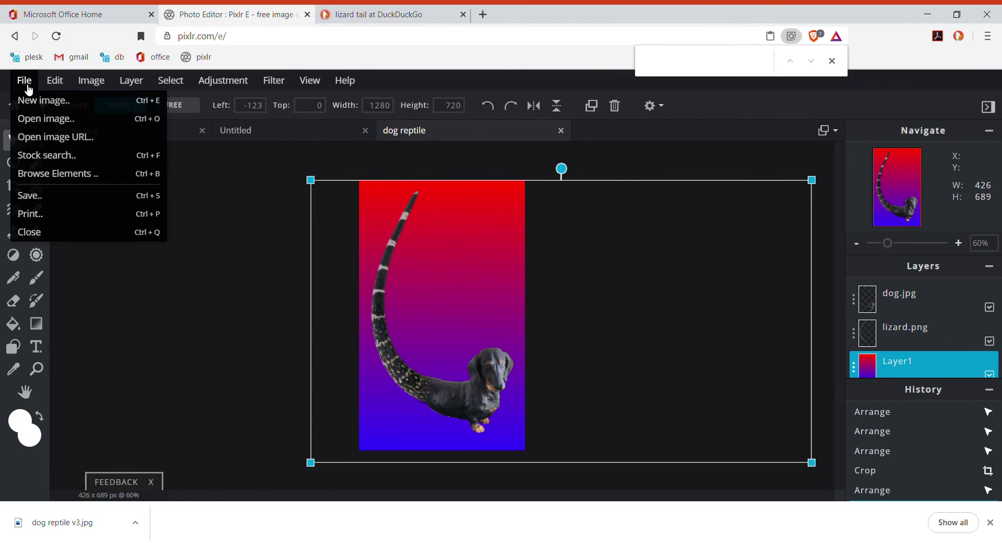
{"action": "left_click", "coordinate": [55, 201]}
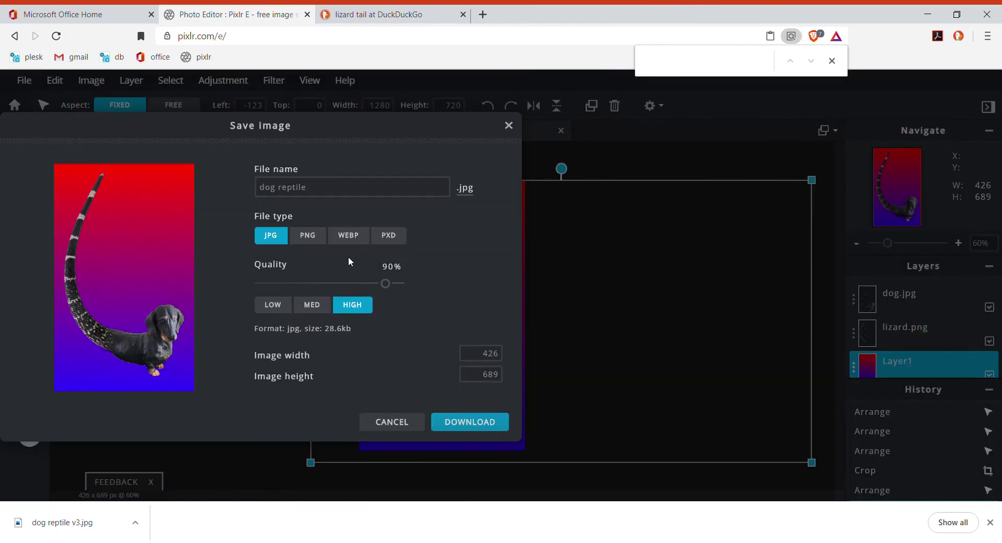
{"action": "left_click", "coordinate": [396, 245]}
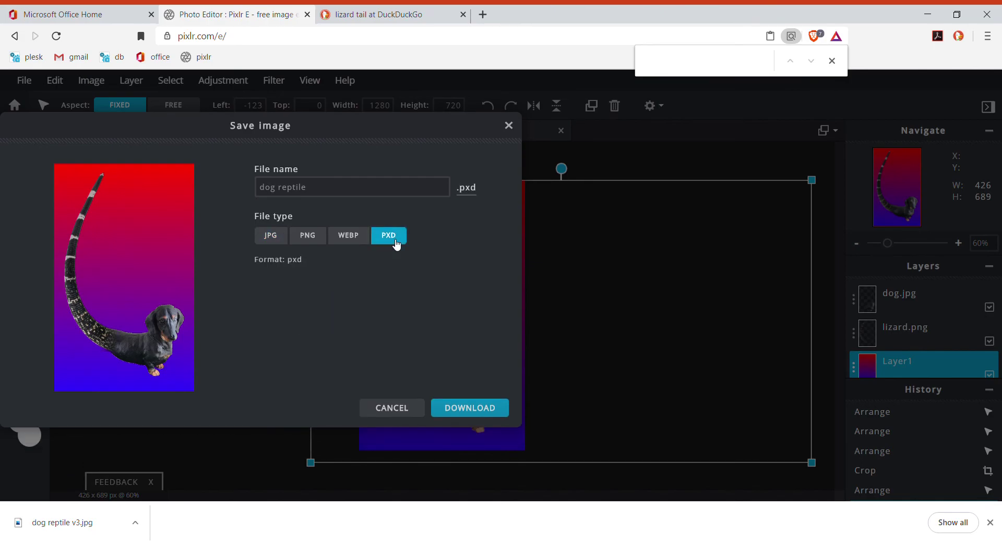
{"action": "left_click", "coordinate": [329, 190]}
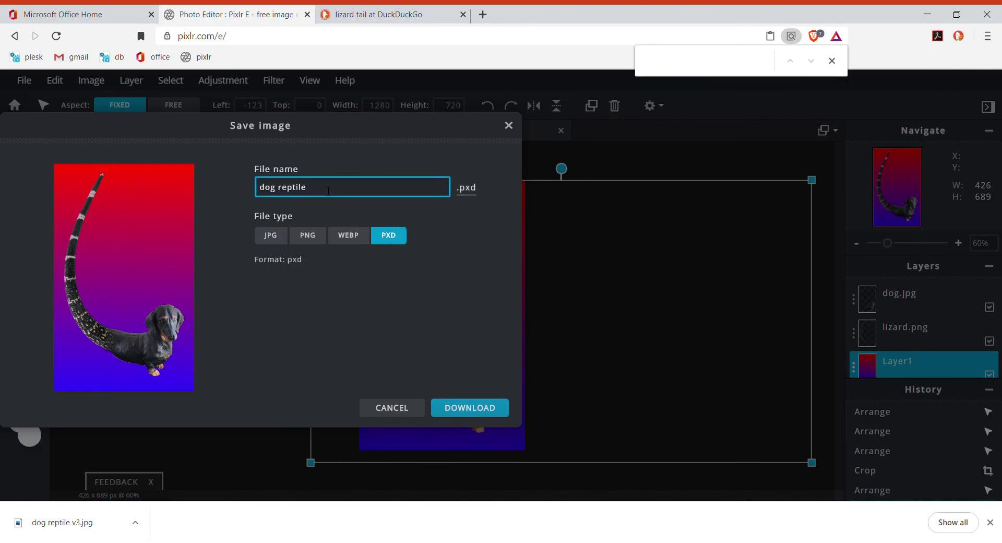
{"action": "type", "text": "v3"}
{"action": "left_click", "coordinate": [484, 408]}
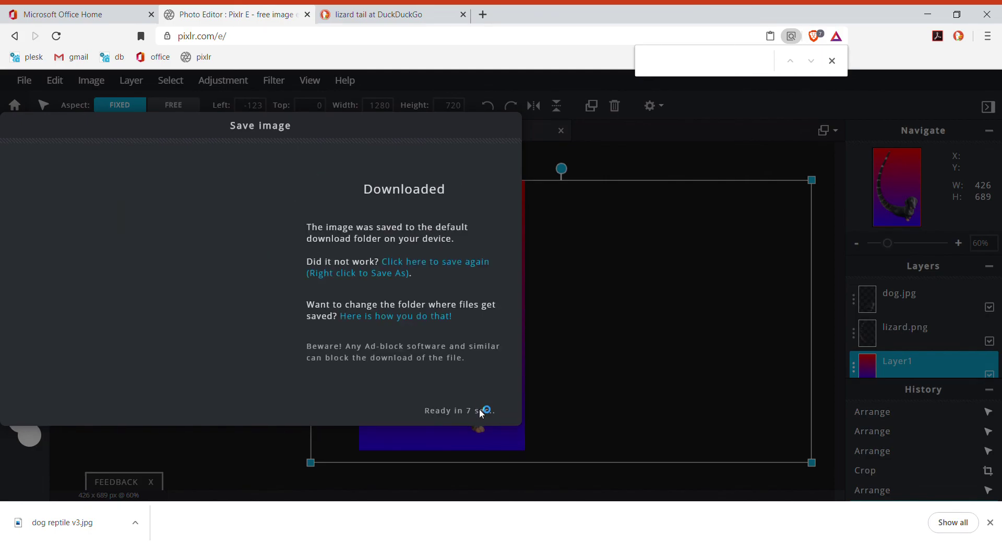